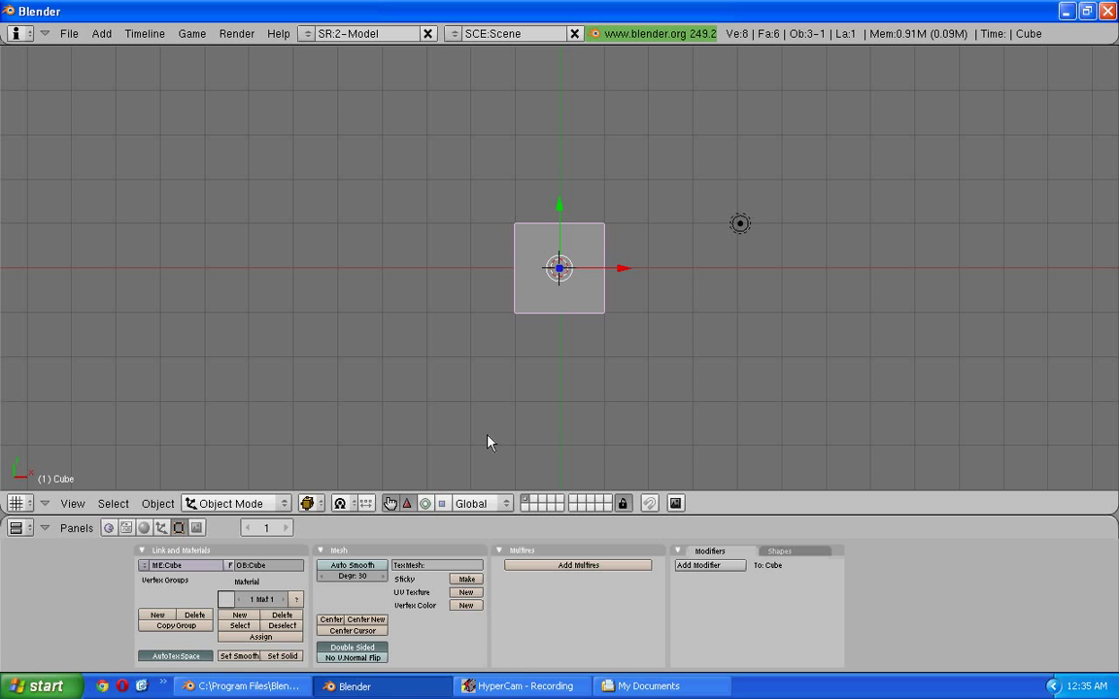
# Switch to front view and delete the default cube
pyautogui.press('KP_1')
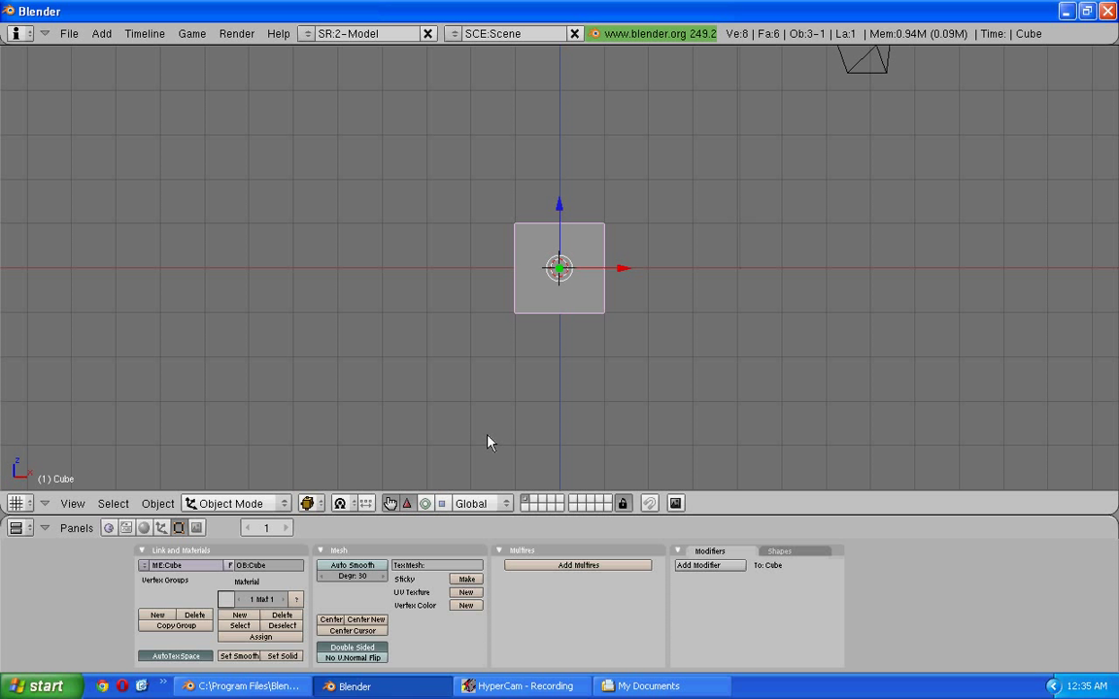
pyautogui.press('x')
pyautogui.click(489, 439)
# Add a plane at the origin and scale it up ten times as the ground
pyautogui.press('space')
pyautogui.moveTo(583, 319)
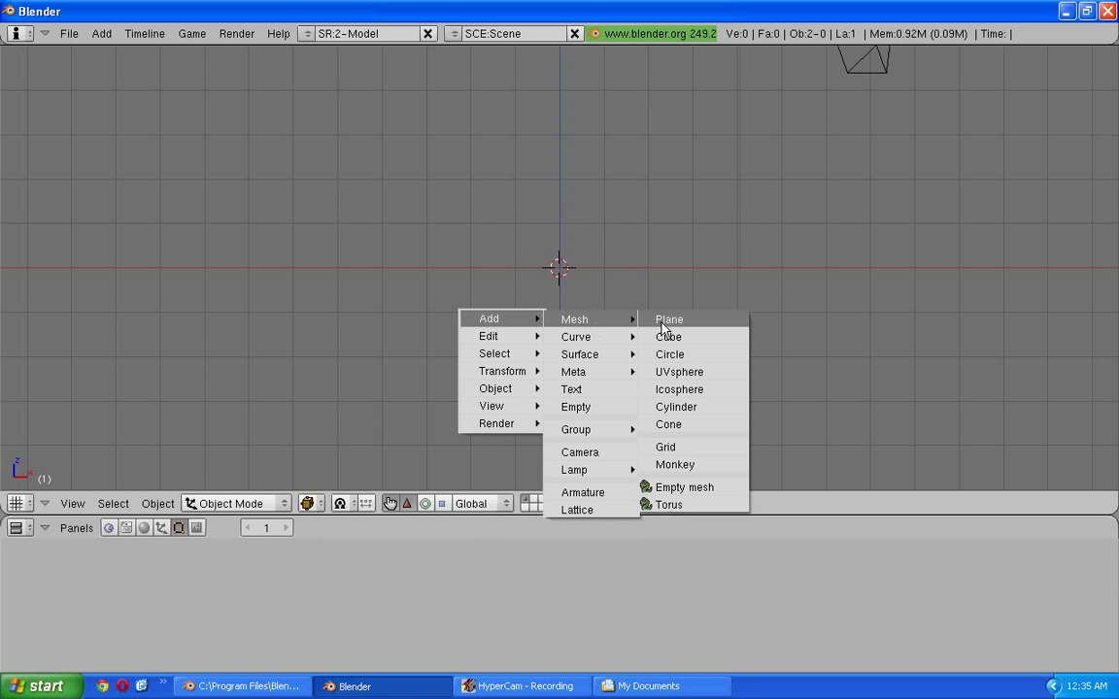
pyautogui.click(663, 318)
pyautogui.write('s')
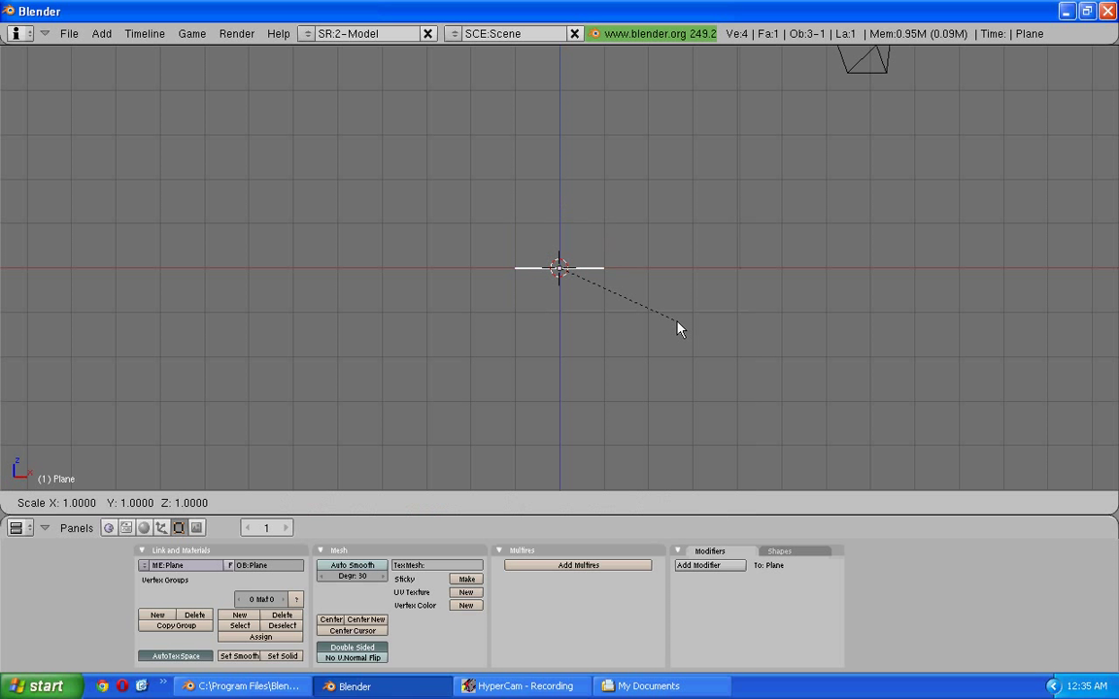
pyautogui.write('10')
pyautogui.press('Return')
pyautogui.press('a')
pyautogui.scroll(3, 677, 328)
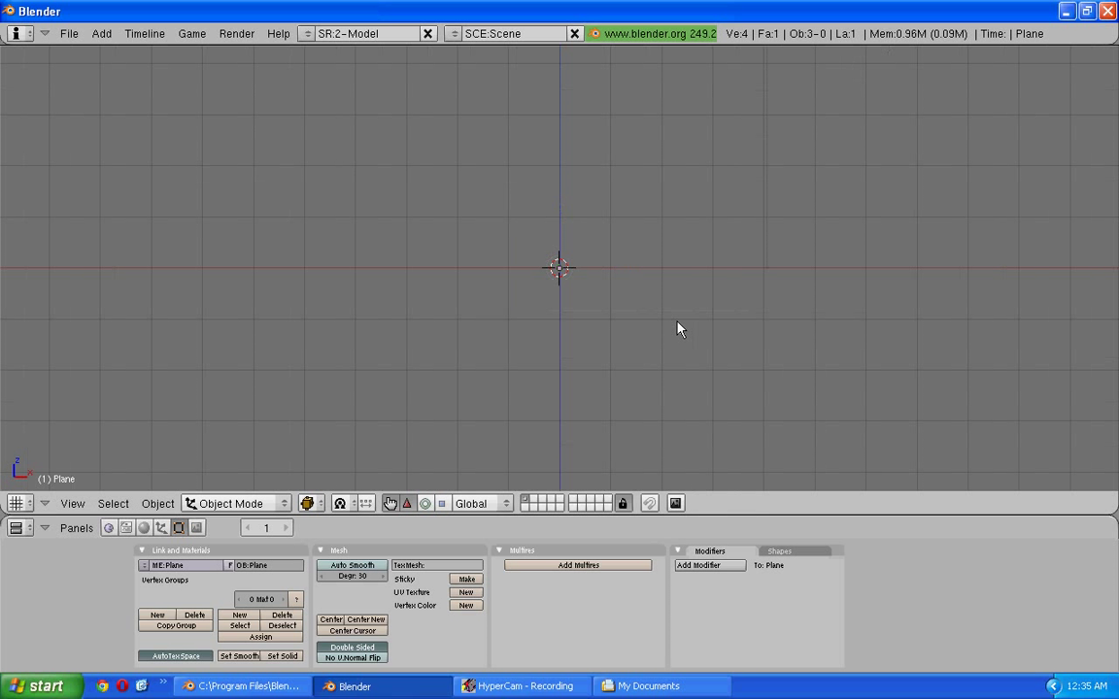
# Add a cylinder and shrink it down to a thin size
pyautogui.press('space')
pyautogui.moveTo(762, 318)
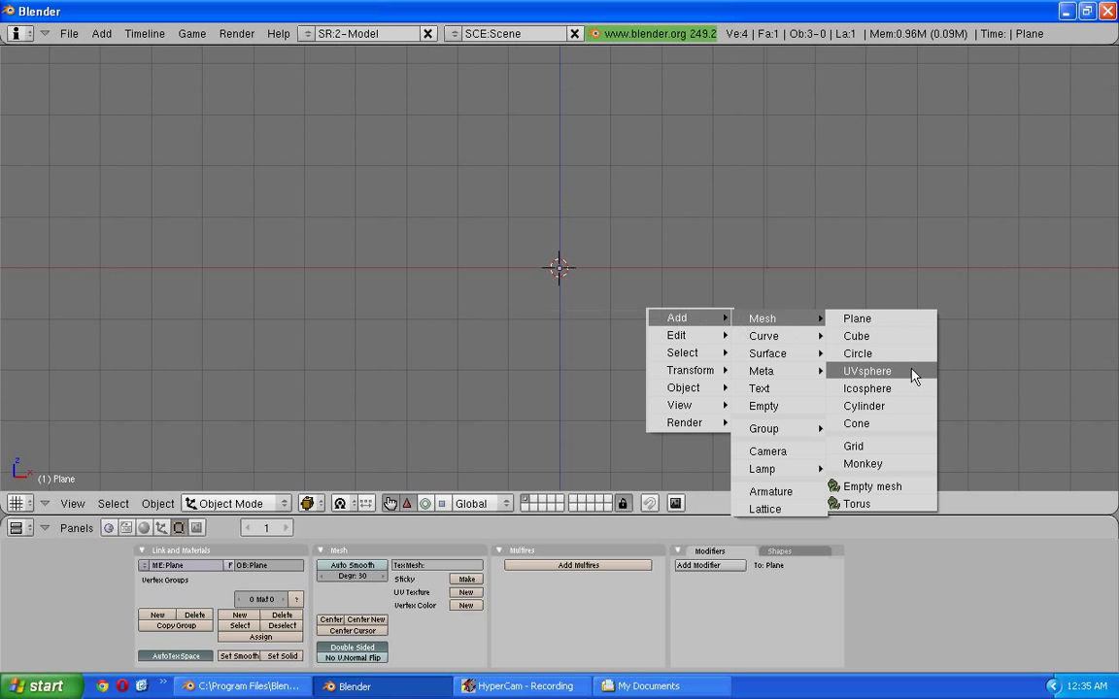
pyautogui.click(908, 410)
pyautogui.press('Return')
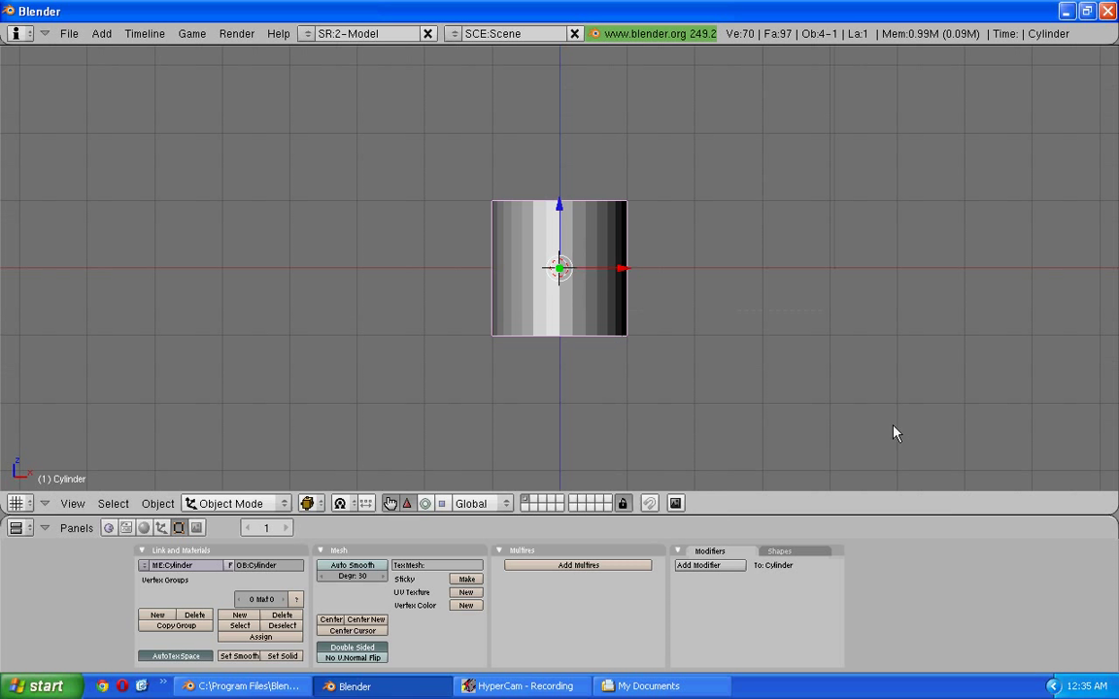
pyautogui.press('s')
pyautogui.click(532, 318)
pyautogui.click(442, 503)
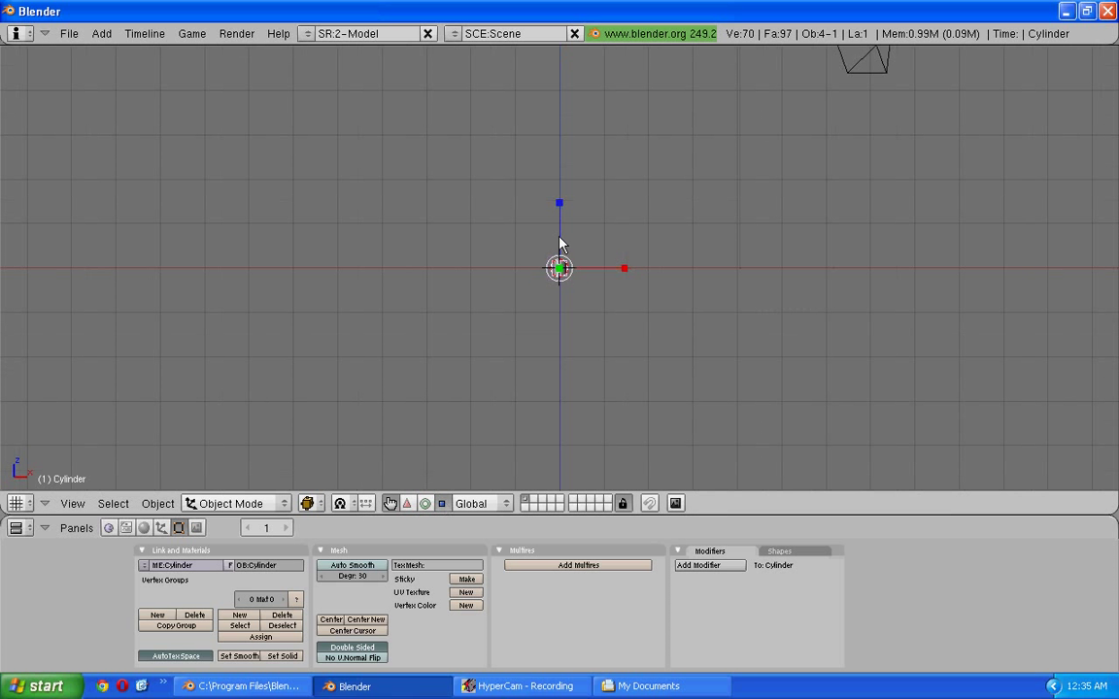
pyautogui.scroll(-1, 580, 349)
# Raise the cylinder along Z and stretch it vertically into a tall pole
pyautogui.press('g')
pyautogui.press('z')
pyautogui.click(581, 212)
pyautogui.scroll(-2, 548, 161)
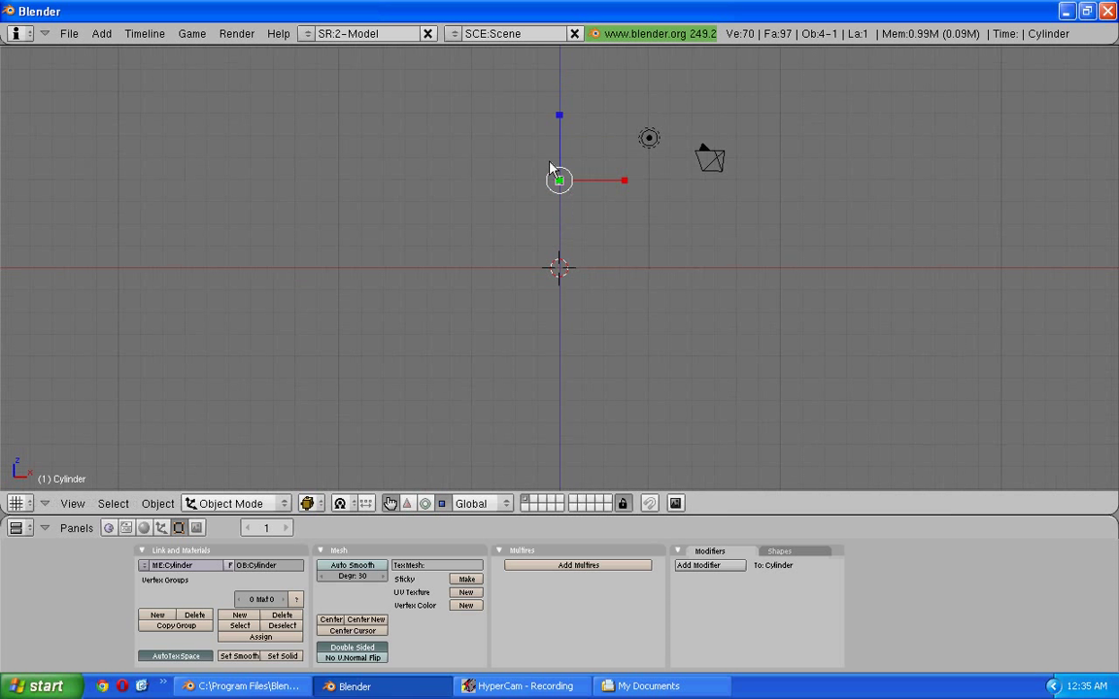
pyautogui.click(549, 168)
pyautogui.click(555, 167)
pyautogui.moveTo(558, 164); pyautogui.dragTo(561, 39)
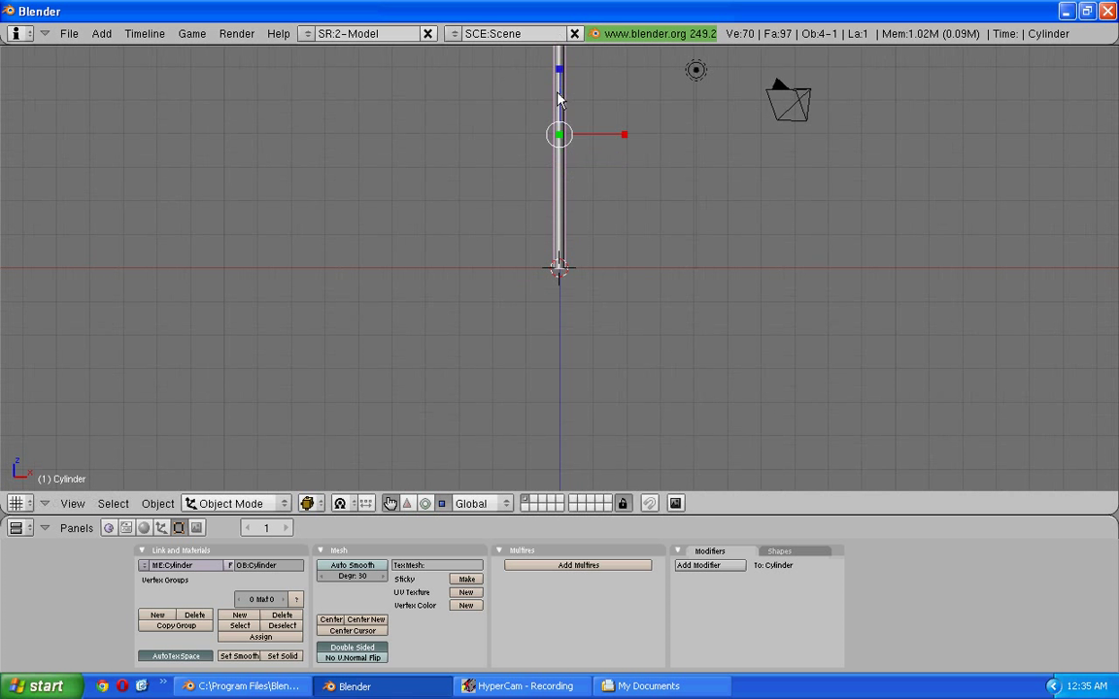
pyautogui.keyDown('shift'); pyautogui.moveTo(515, 106); pyautogui.dragTo(565, 364, button='middle'); pyautogui.keyUp('shift')
# Add a second plane and rotate it 90° around X to stand upright
pyautogui.scroll(1, 568, 362)
pyautogui.press('space')
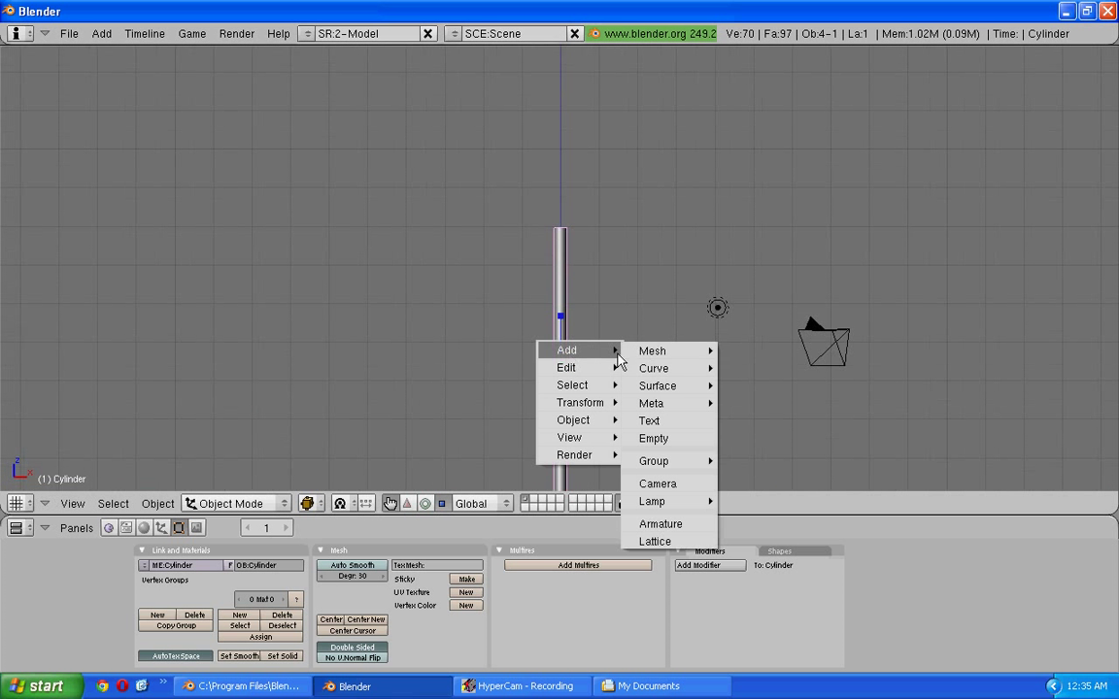
pyautogui.moveTo(654, 350)
pyautogui.click(731, 351)
pyautogui.scroll(-2, 677, 346)
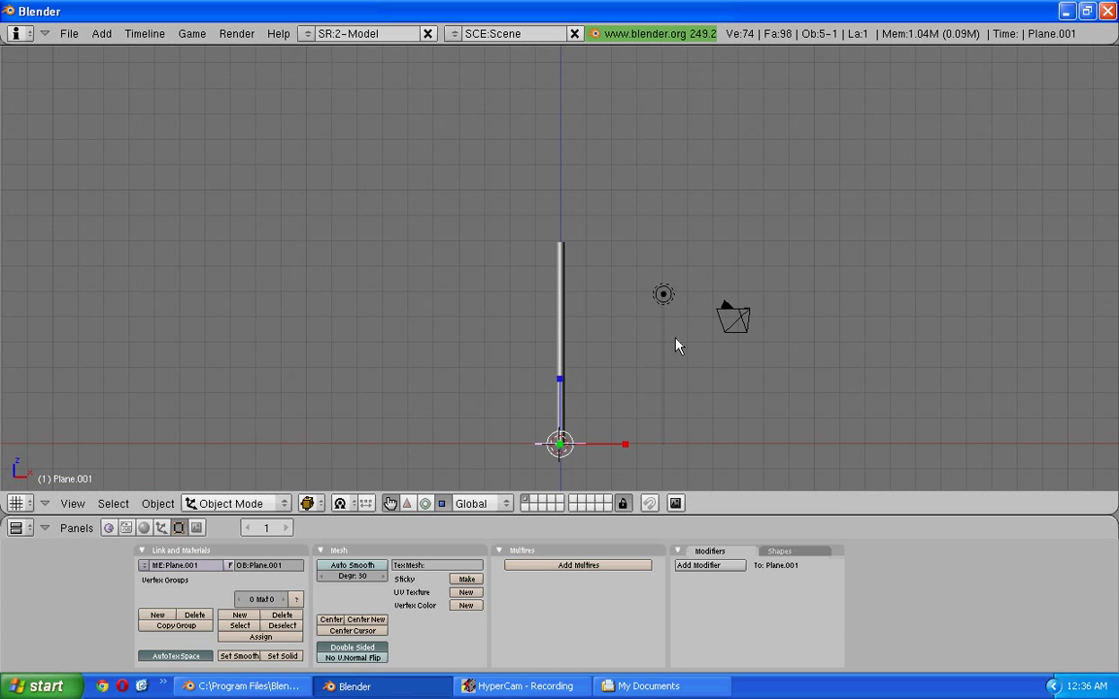
pyautogui.write('rx90')
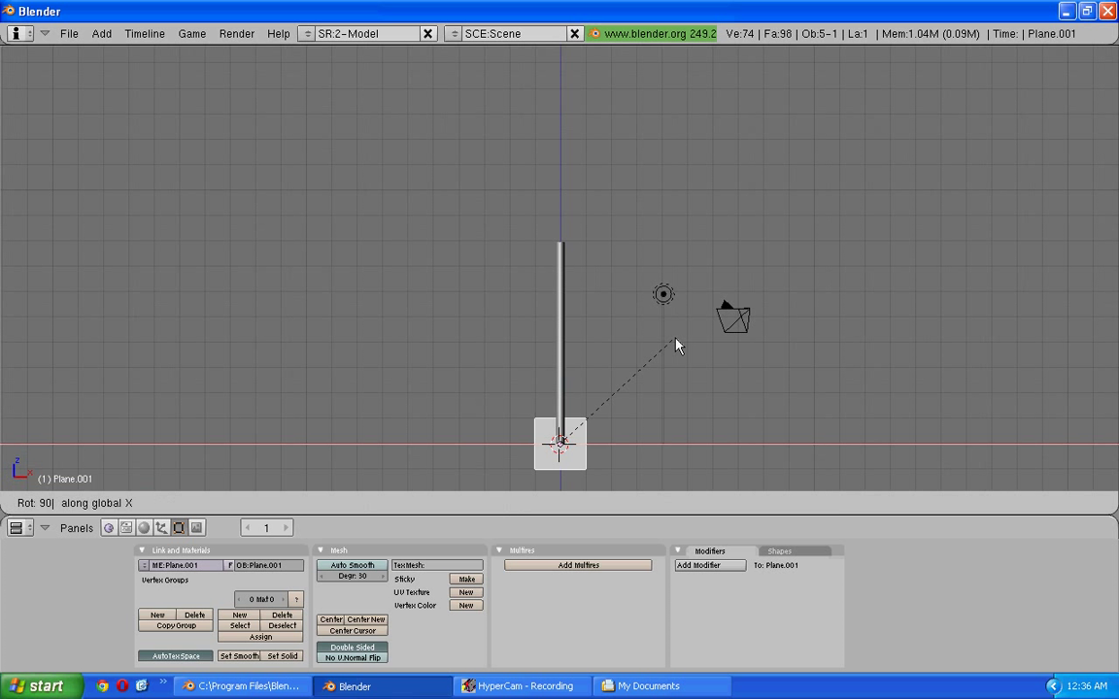
pyautogui.press('Return')
# Move the plane beside the pole's top and widen it along X
pyautogui.press('g')
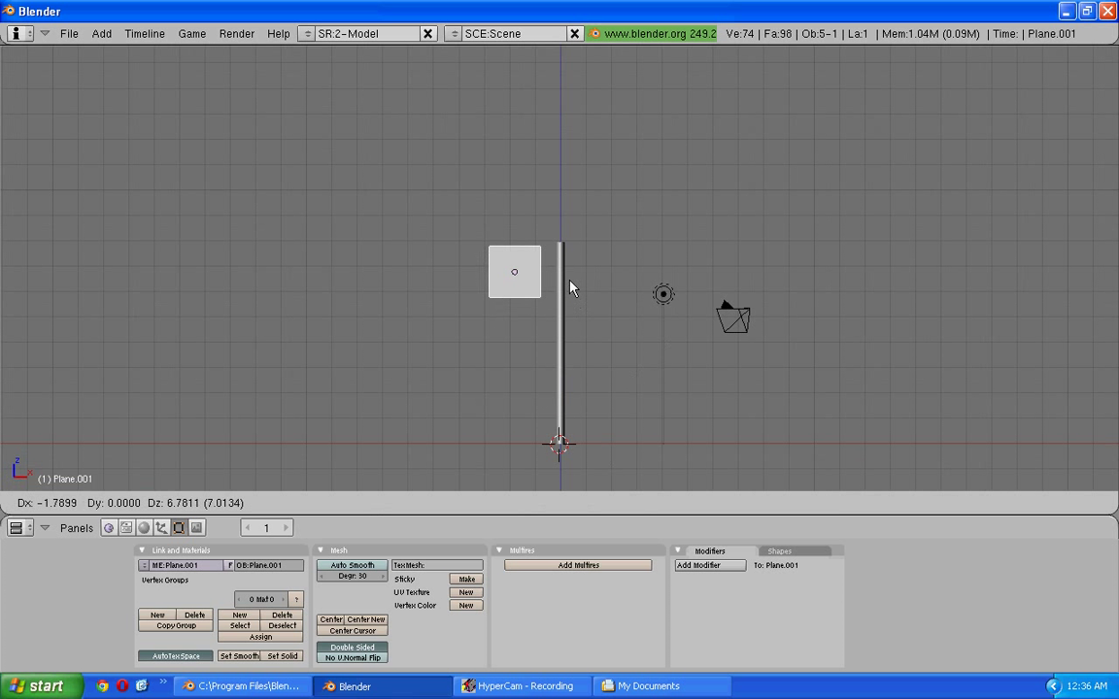
pyautogui.click(570, 287)
pyautogui.press('s')
pyautogui.press('x')
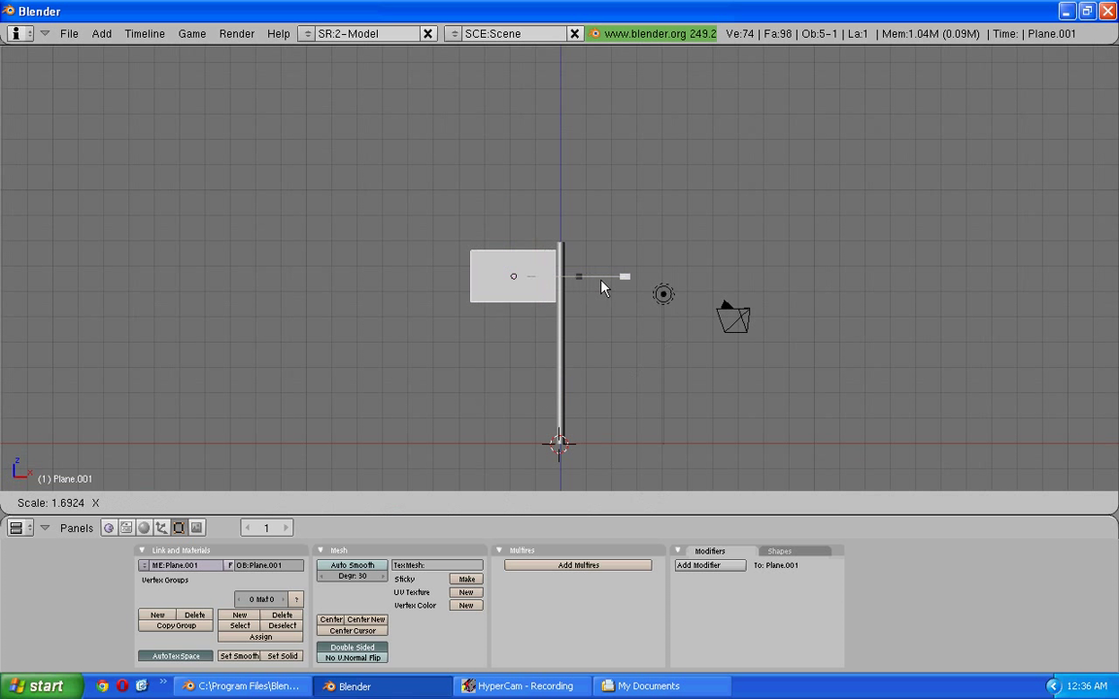
pyautogui.click(602, 288)
pyautogui.scroll(5, 602, 287)
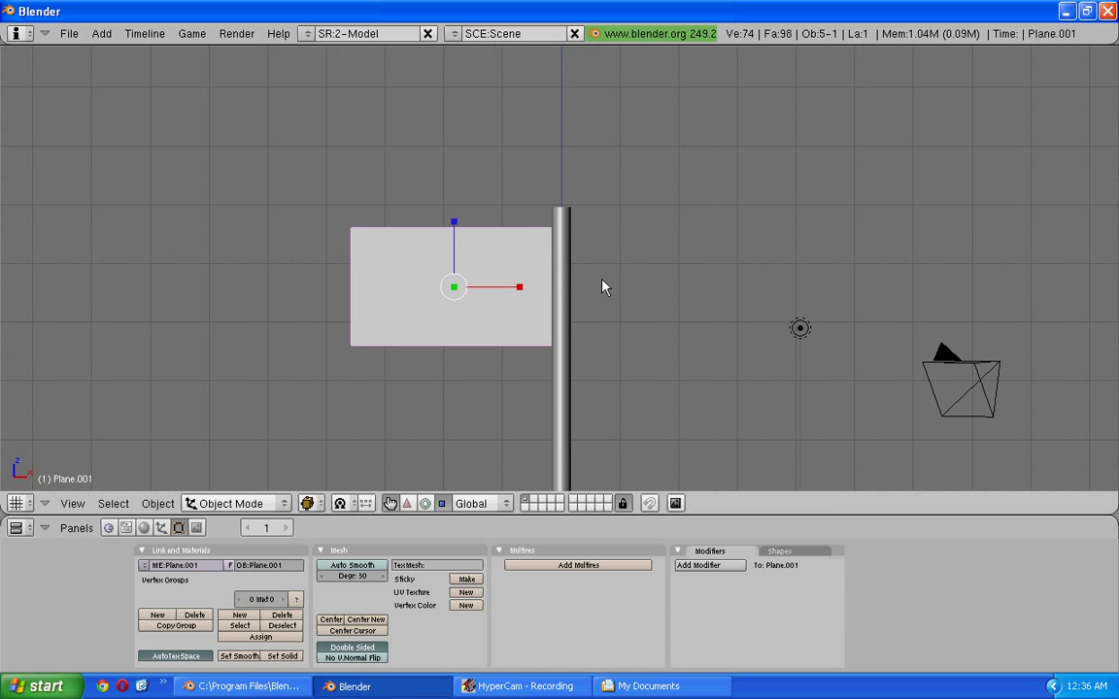
# Subdivide the flag plane four times in Edit Mode to 256 faces, then return to Object Mode
pyautogui.press('Tab')
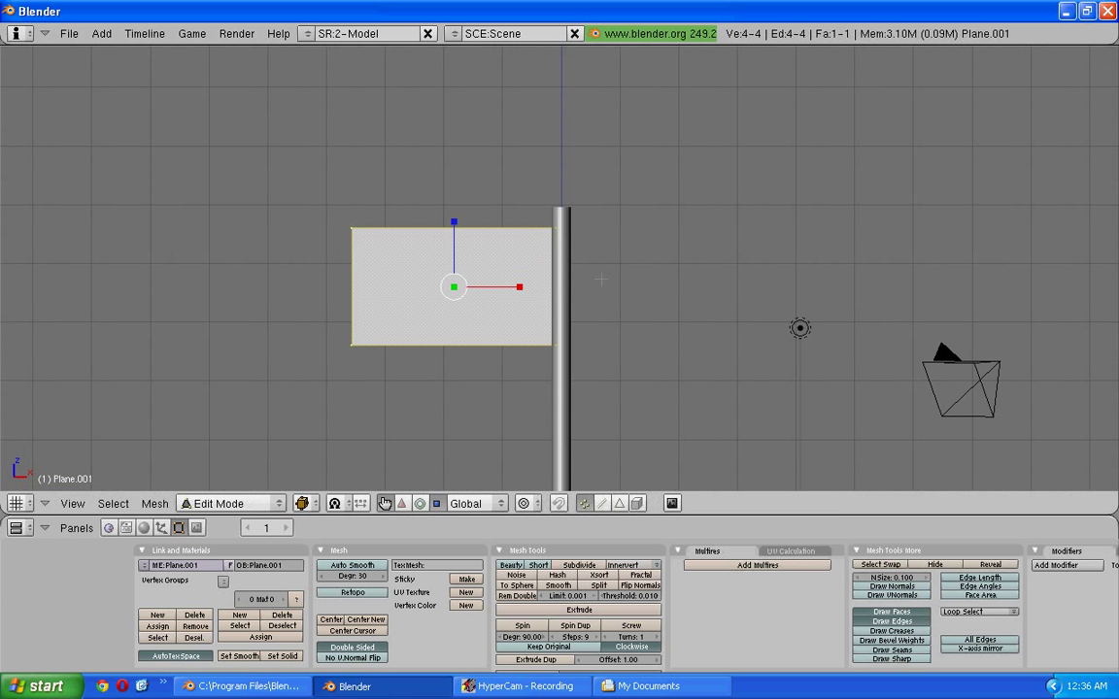
pyautogui.click(580, 567)
pyautogui.click(580, 568)
pyautogui.click(580, 567)
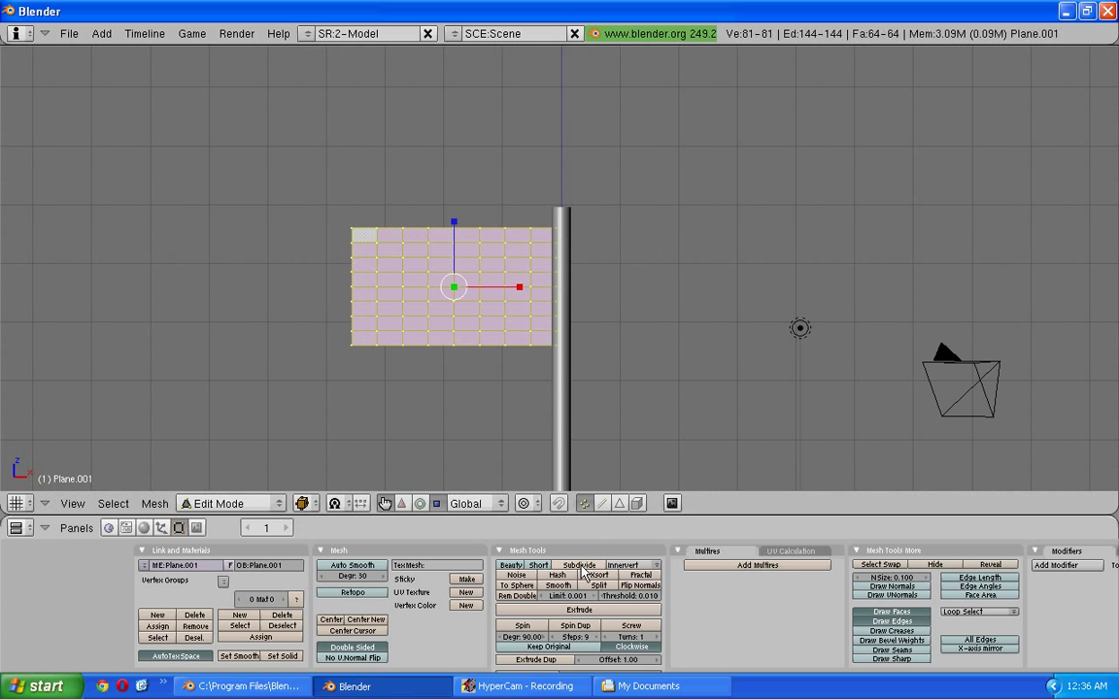
pyautogui.click(580, 567)
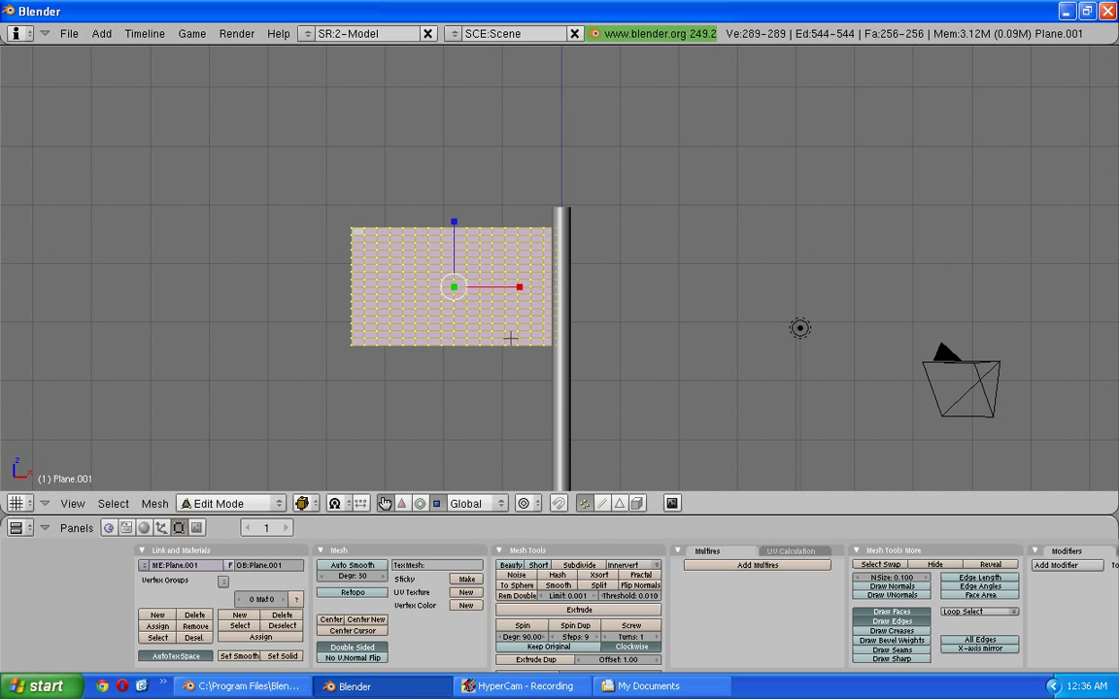
pyautogui.press('a')
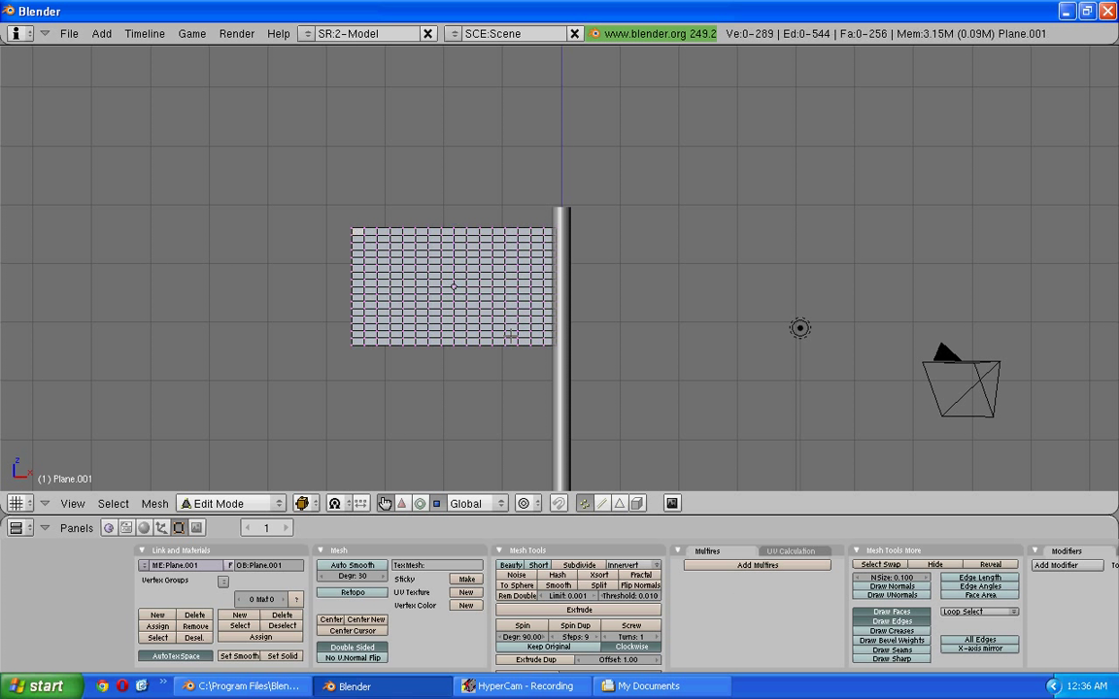
pyautogui.press('Tab')
pyautogui.scroll(-2, 511, 342)
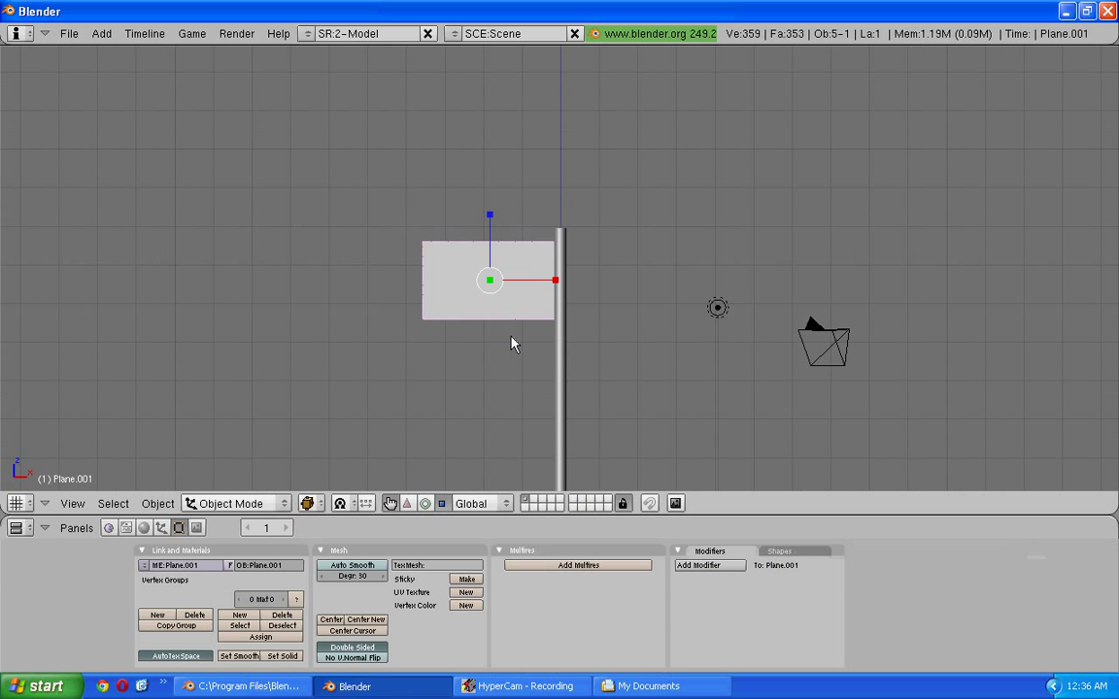
# Enable Cloth physics on the flag plane with Pinning of cloth turned on
pyautogui.click(161, 528)
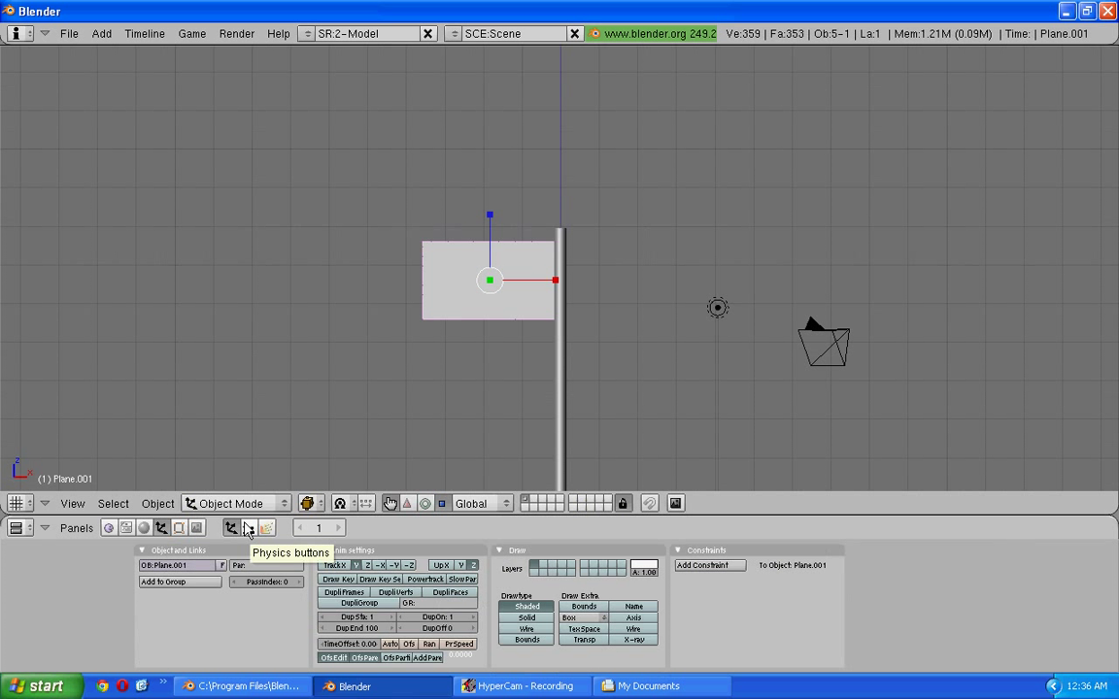
pyautogui.click(248, 530)
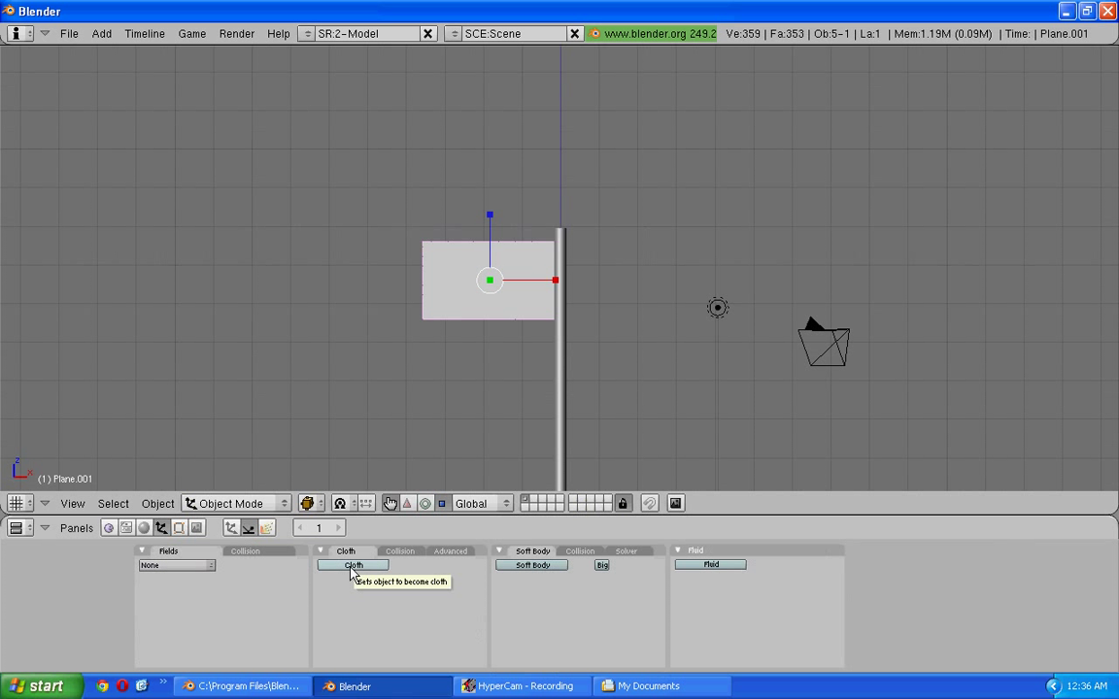
pyautogui.click(351, 569)
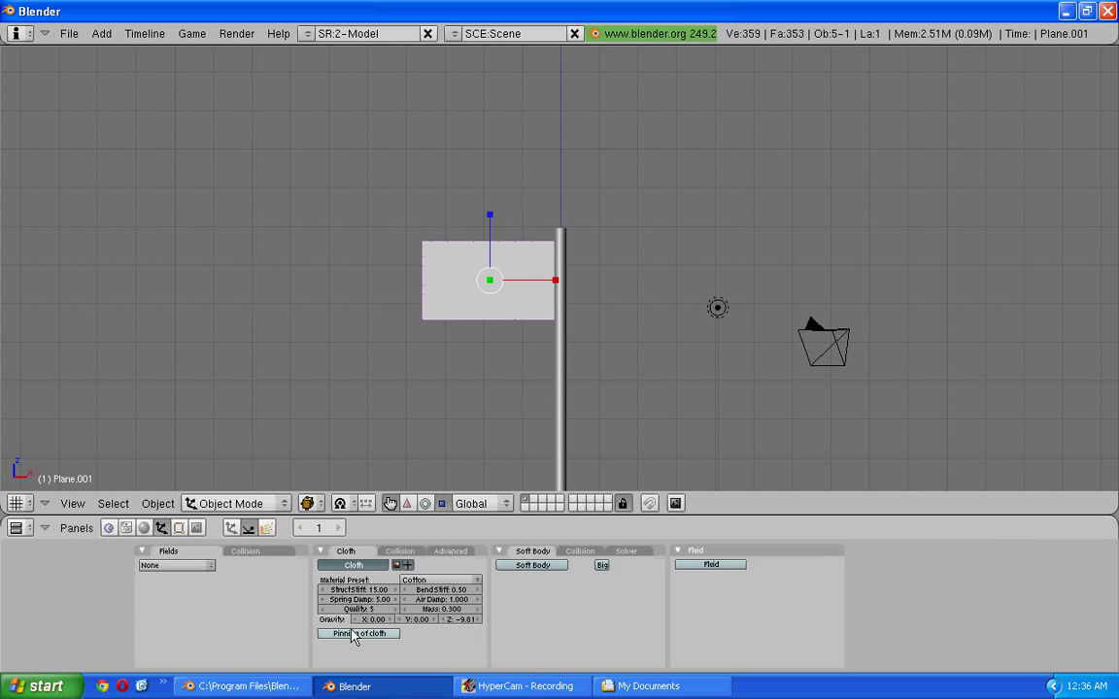
pyautogui.click(354, 634)
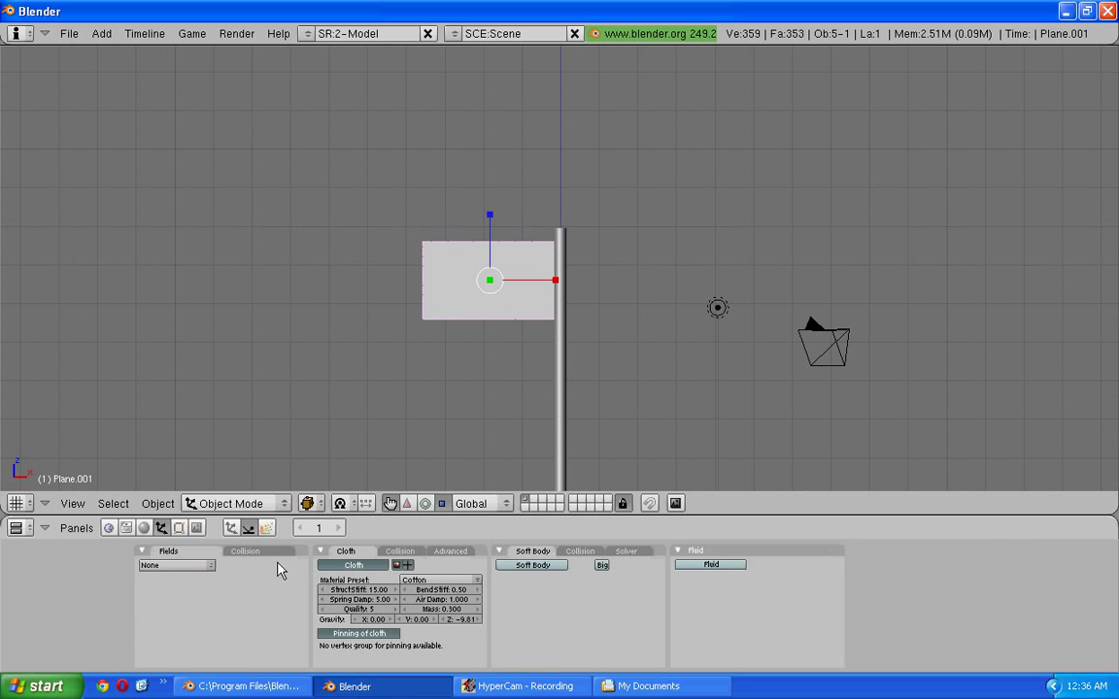
# Weight-paint the flag's pole-side edge fully red, then go back to Object Mode
pyautogui.click(254, 503)
pyautogui.click(255, 393)
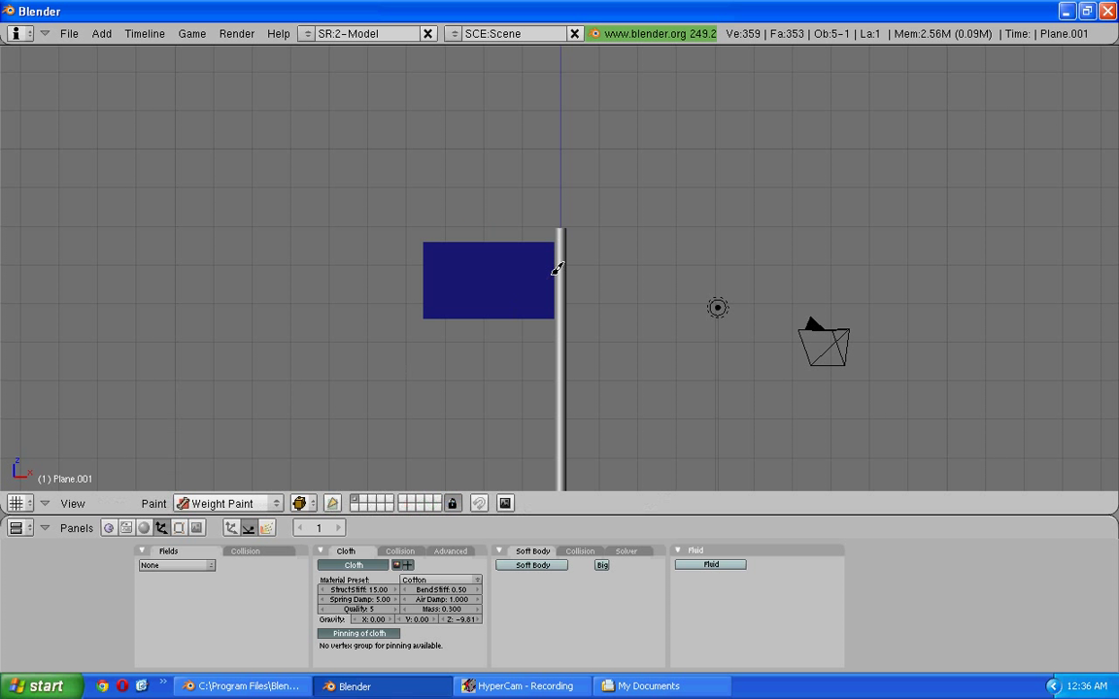
pyautogui.scroll(2, 557, 269)
pyautogui.moveTo(562, 225); pyautogui.dragTo(569, 328)
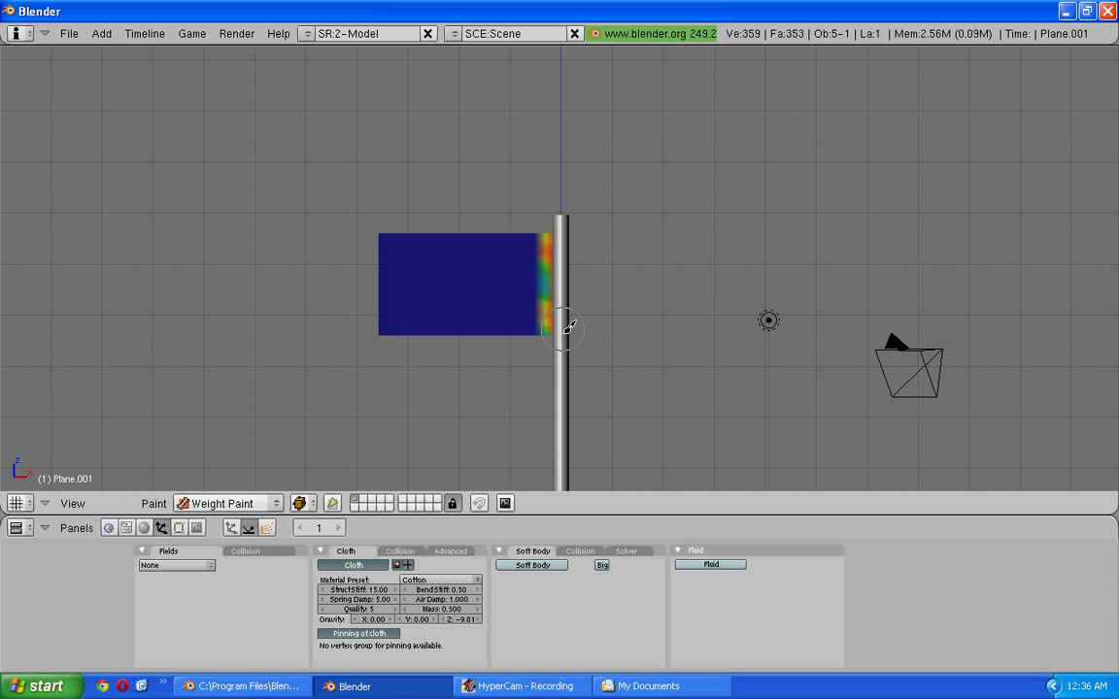
pyautogui.moveTo(563, 224); pyautogui.dragTo(560, 324)
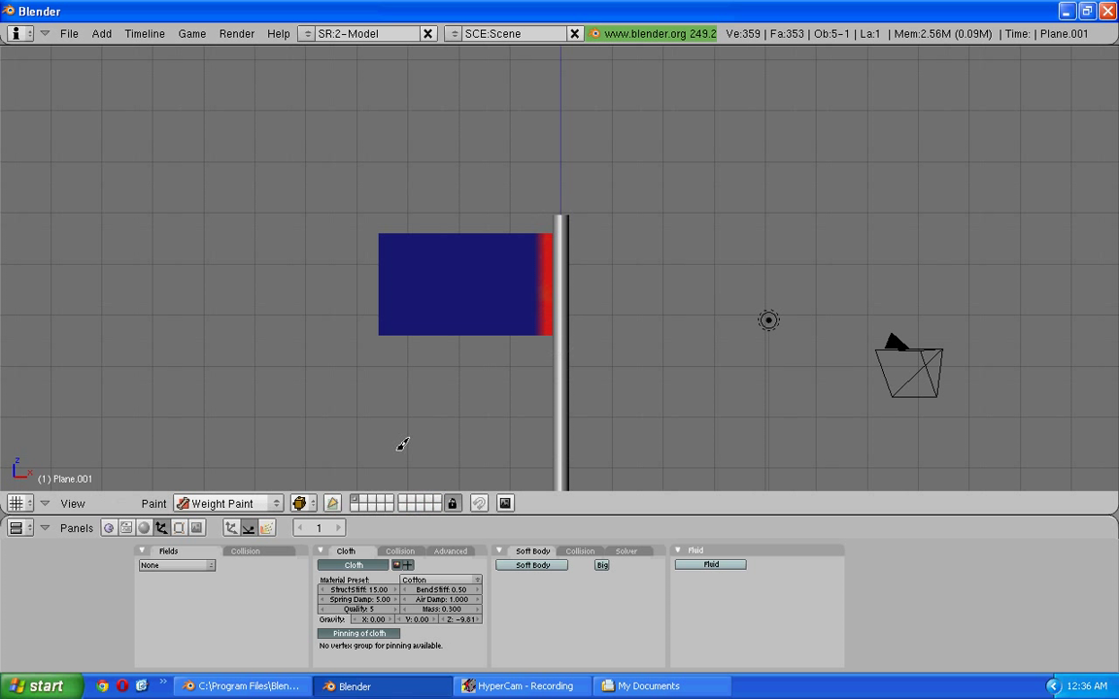
pyautogui.click(233, 503)
pyautogui.click(238, 484)
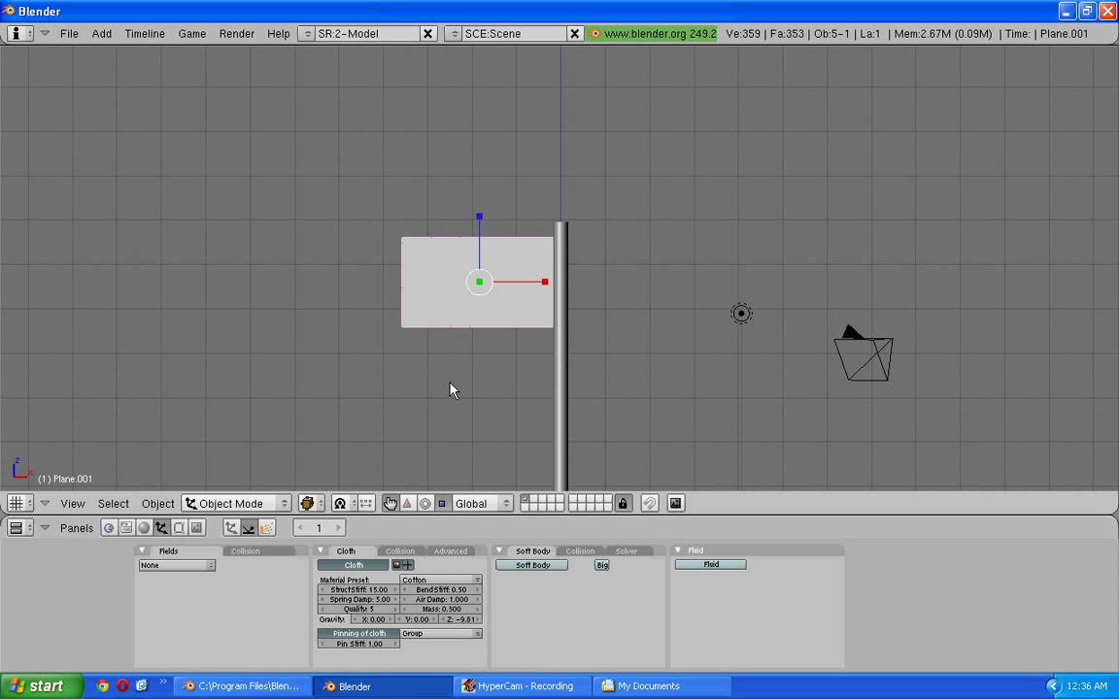
pyautogui.hotkey('alt', 'a')
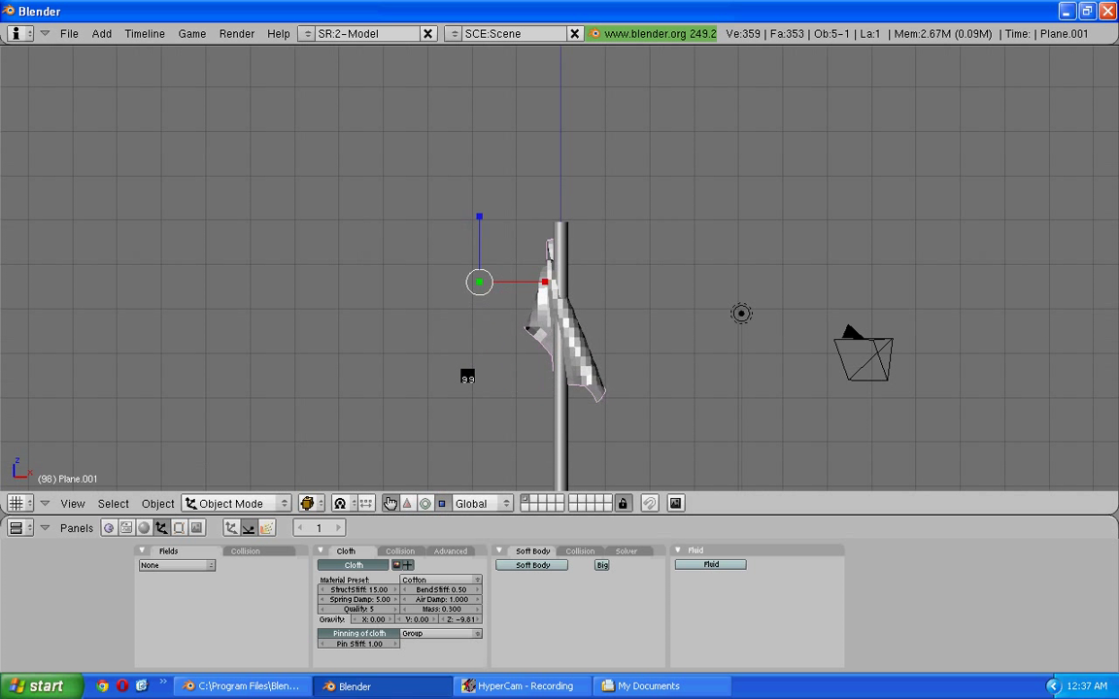
pyautogui.press('Escape')
# Add a Subsurf modifier to the flag and preview the cloth animation
pyautogui.click(179, 527)
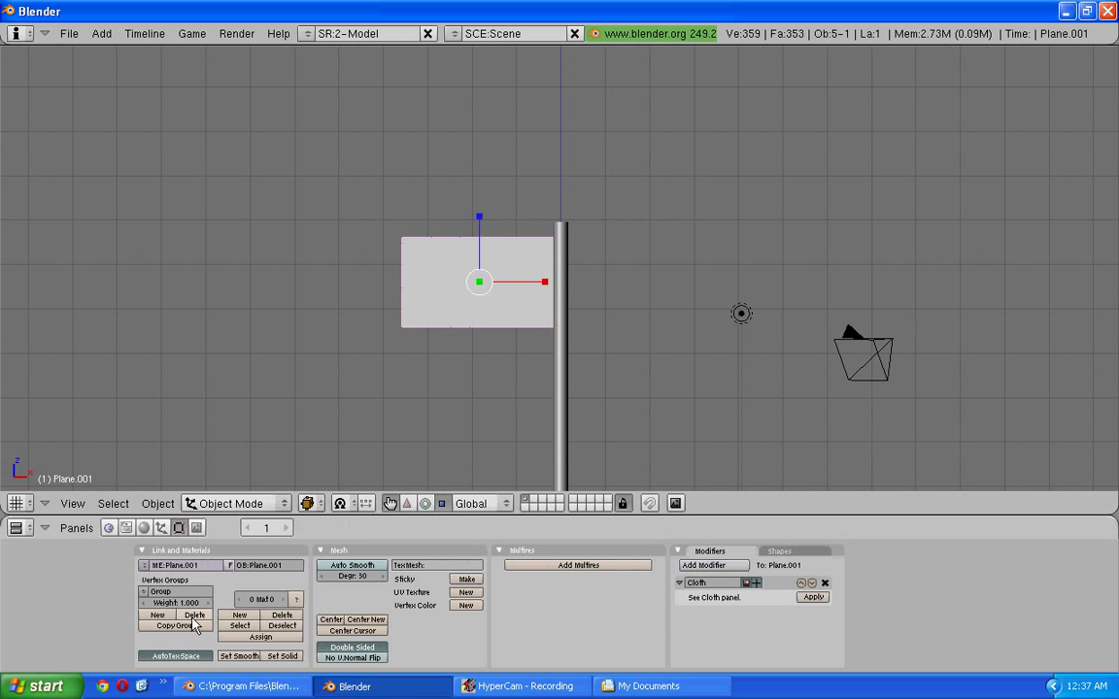
pyautogui.click(704, 564)
pyautogui.click(703, 349)
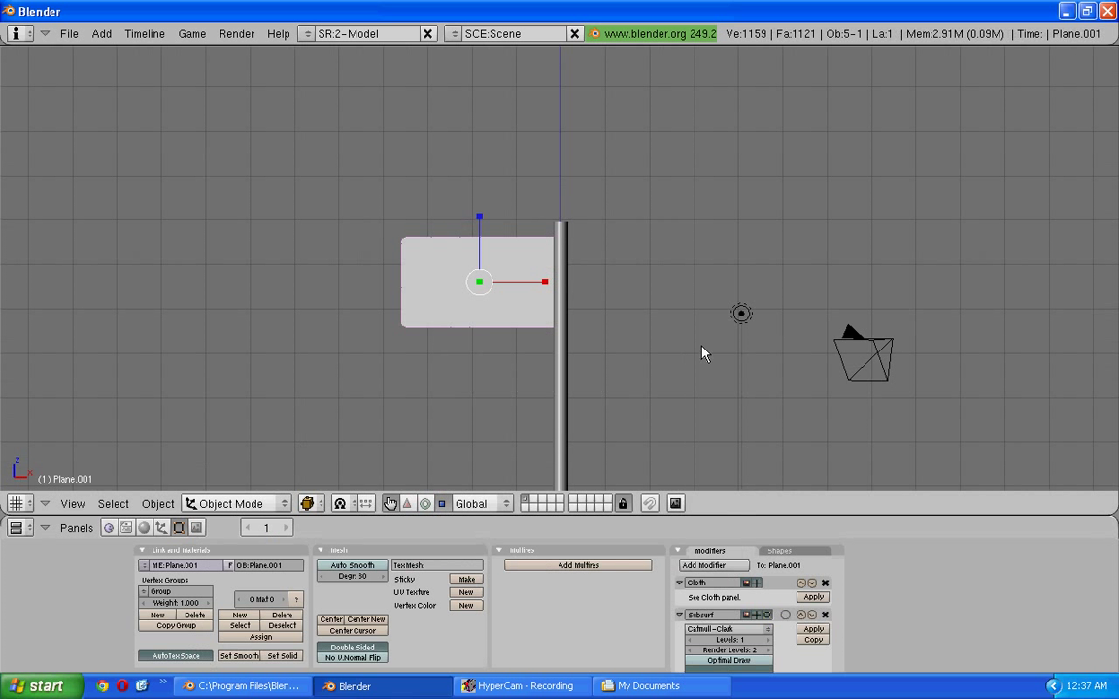
pyautogui.hotkey('alt', 'a')
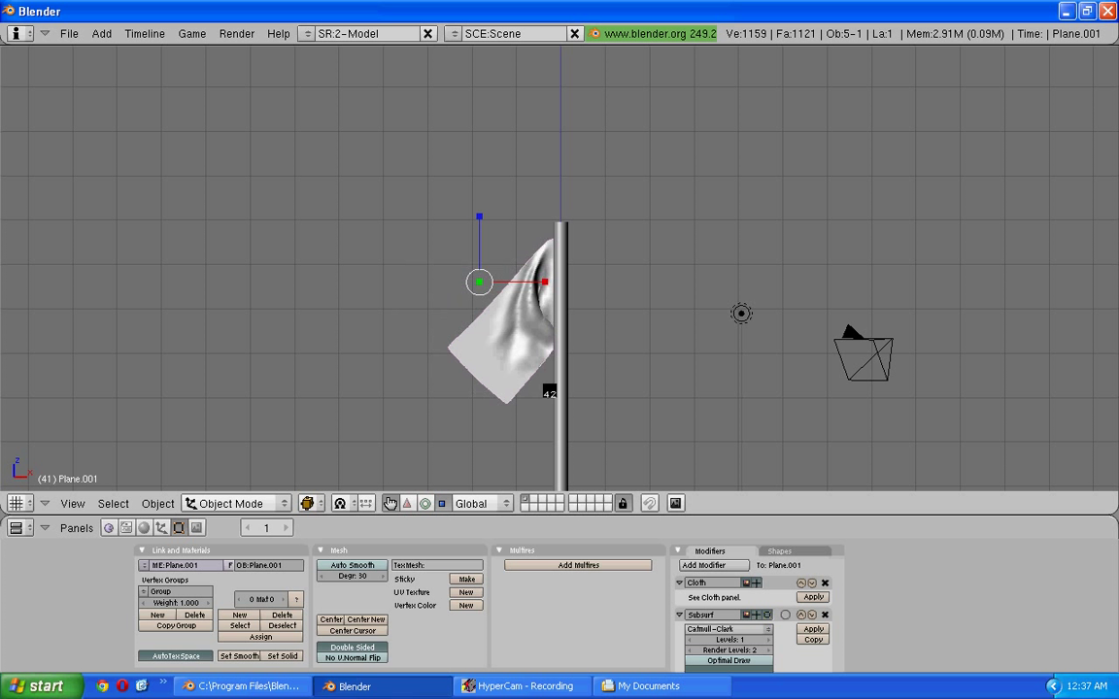
pyautogui.press('Escape')
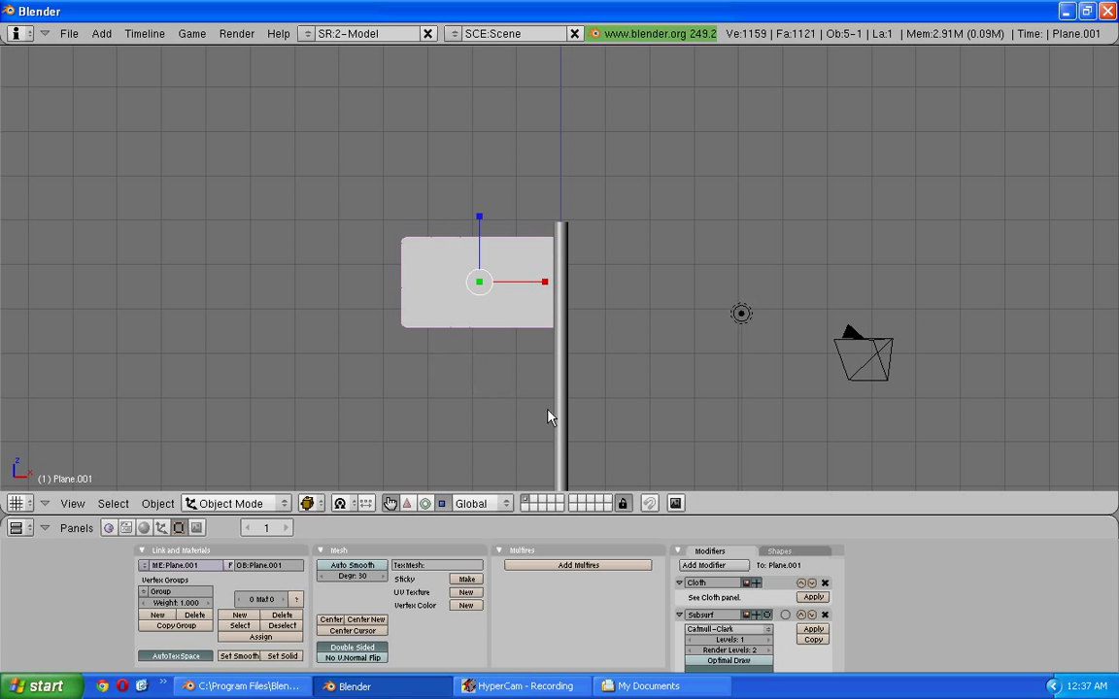
# Put the 3D cursor at the pole base and add a plane rotated 90°
pyautogui.press('a')
pyautogui.scroll(-3, 545, 460)
pyautogui.click(546, 460)
pyautogui.press('space')
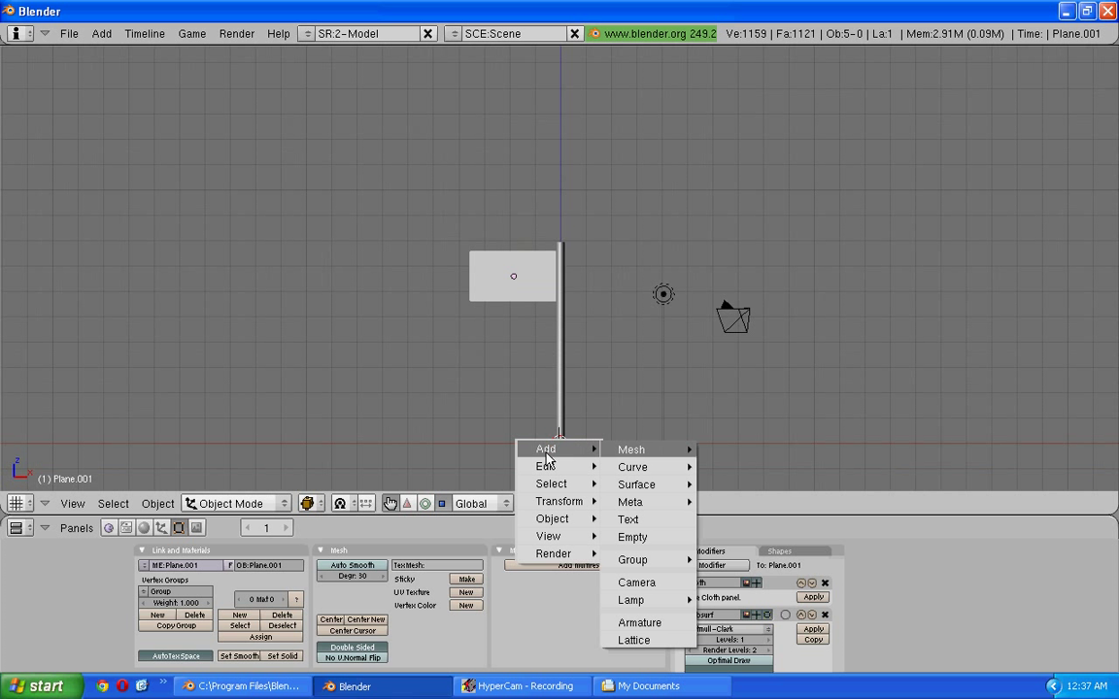
pyautogui.moveTo(641, 448)
pyautogui.click(726, 450)
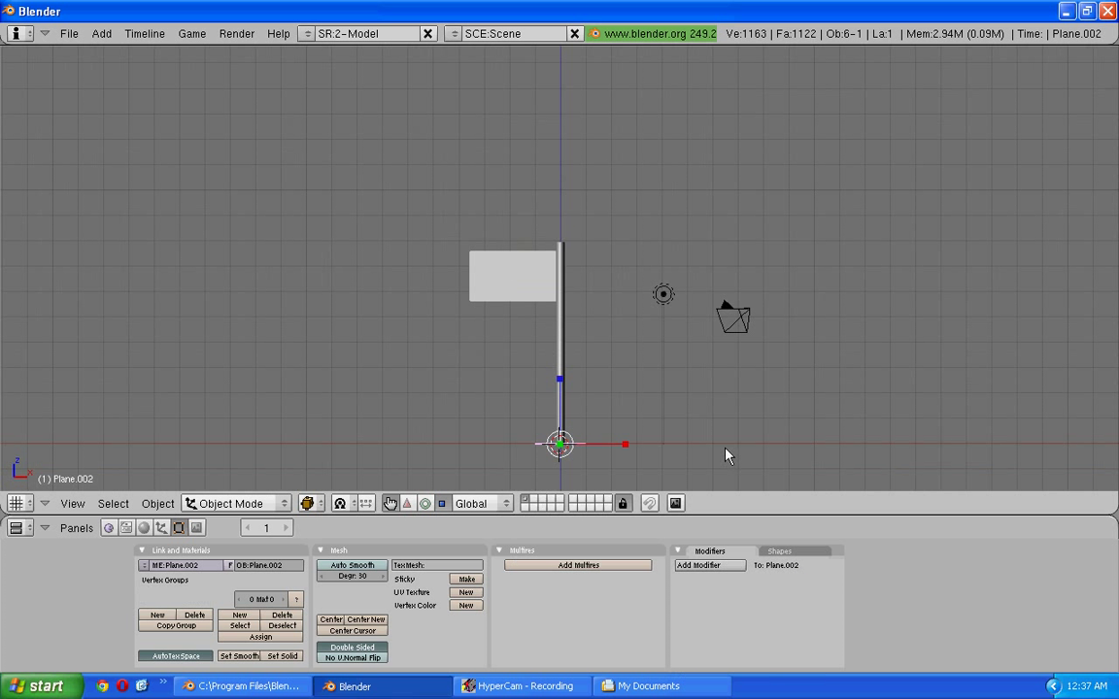
pyautogui.write('r90')
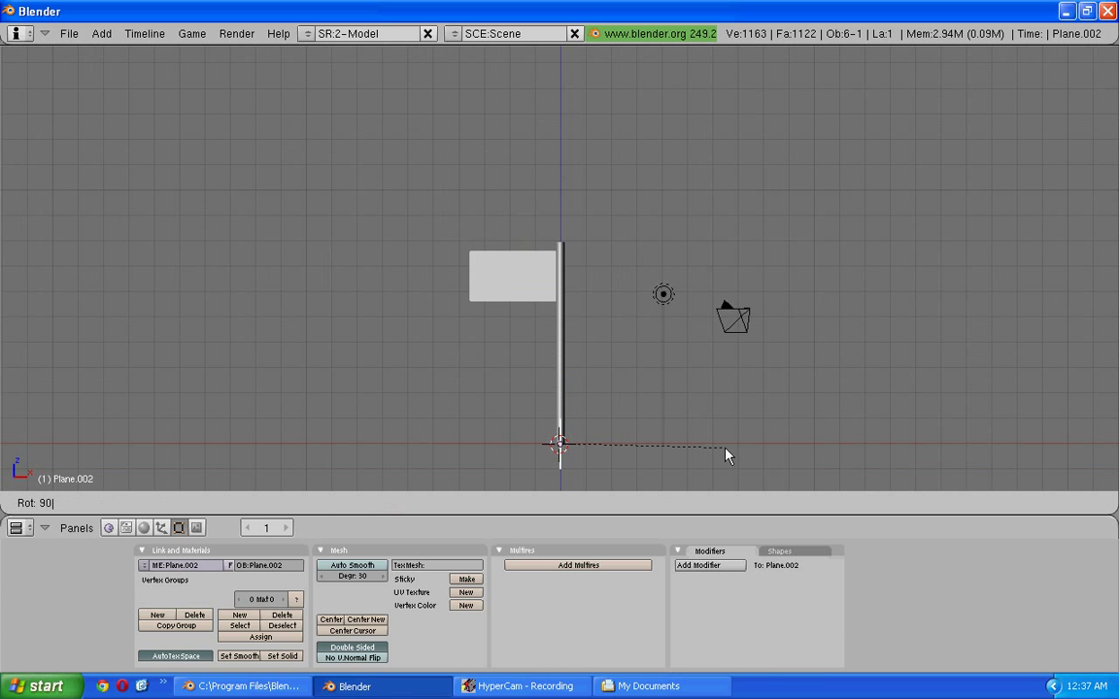
pyautogui.press('Return')
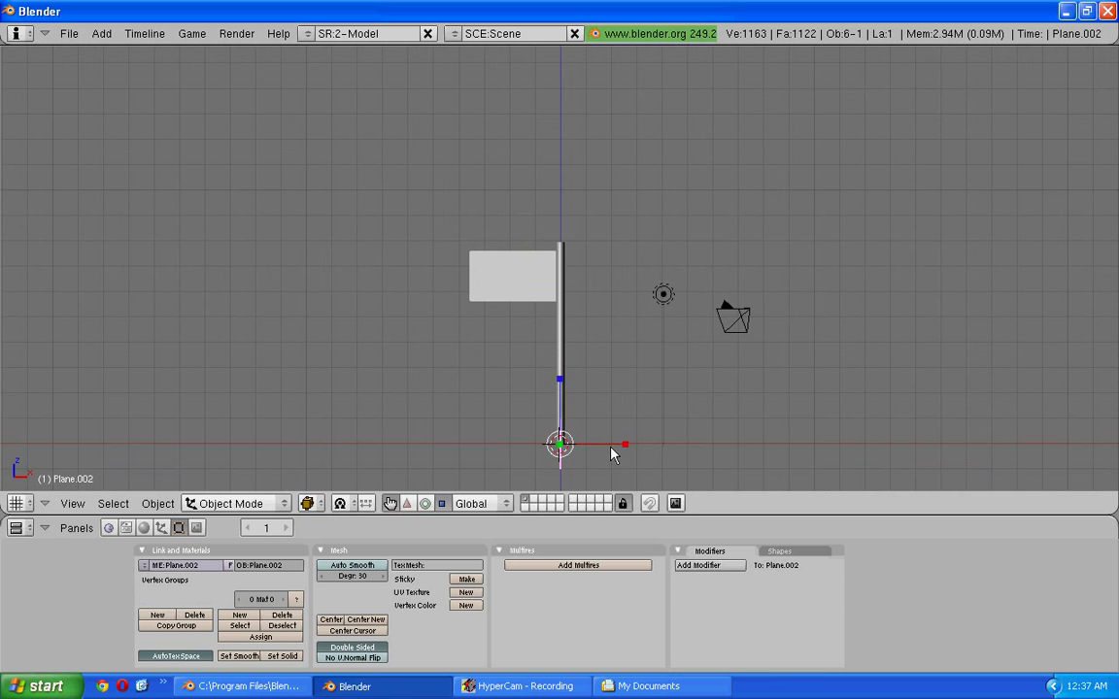
# Move the new plane to the right of the pole and enlarge it slightly
pyautogui.scroll(-1, 631, 451)
pyautogui.press('s')
pyautogui.press('Escape')
pyautogui.press('g')
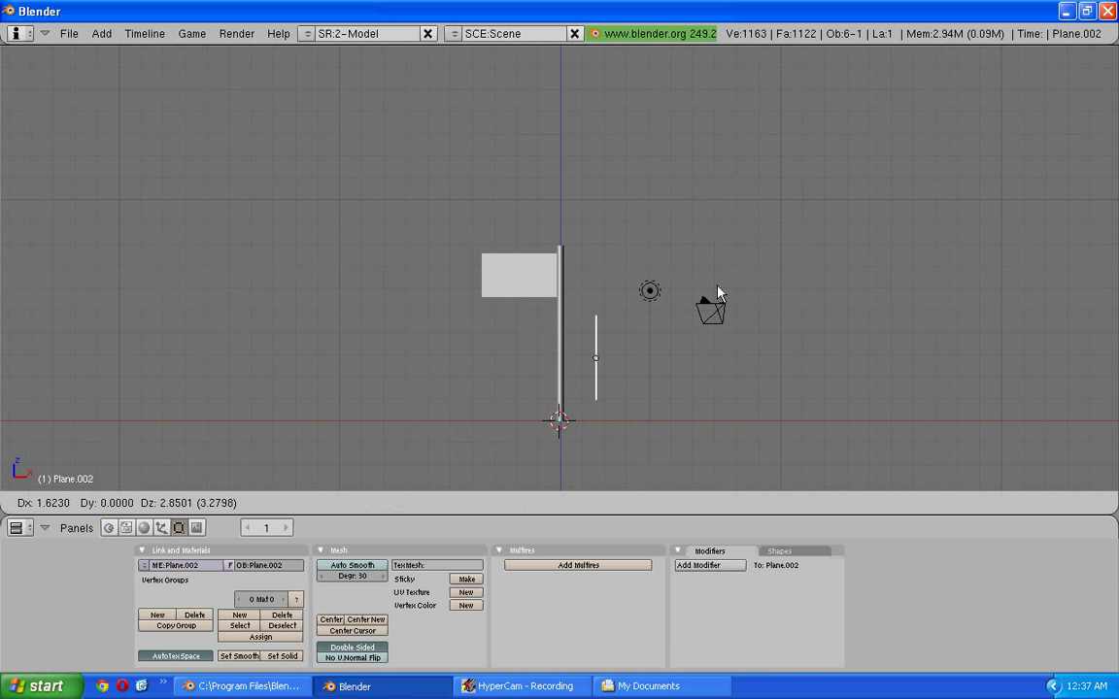
pyautogui.click(799, 219)
pyautogui.press('s')
pyautogui.click(827, 220)
pyautogui.press('g')
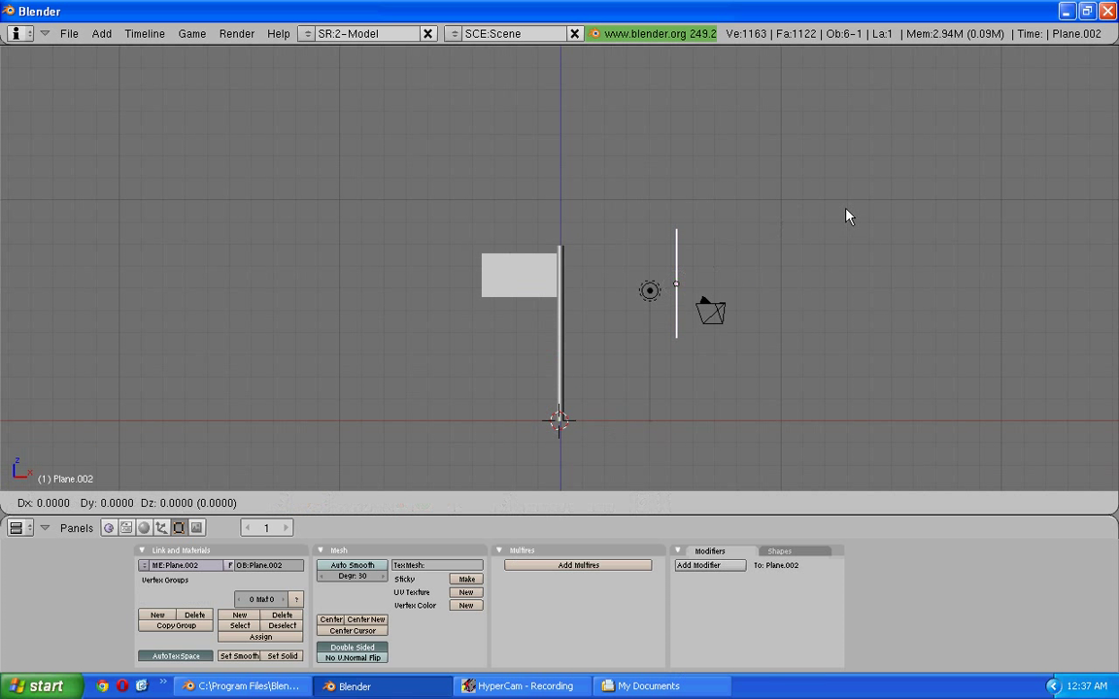
pyautogui.click(850, 208)
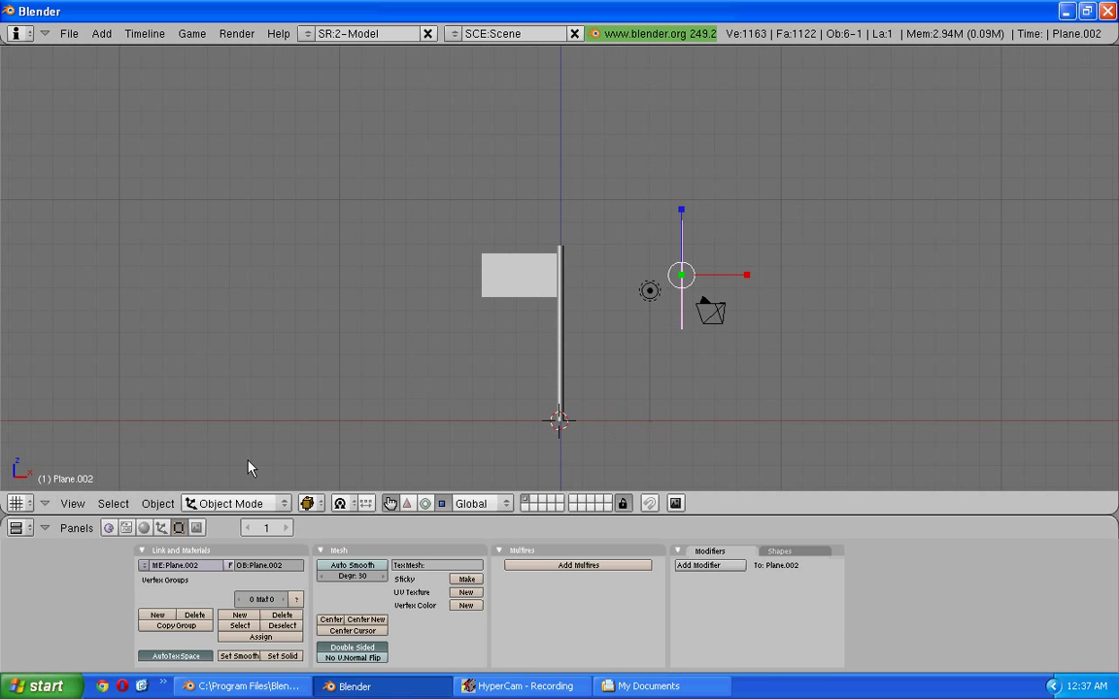
# Make Plane.002 a Wind force field with Strength 30
pyautogui.click(161, 527)
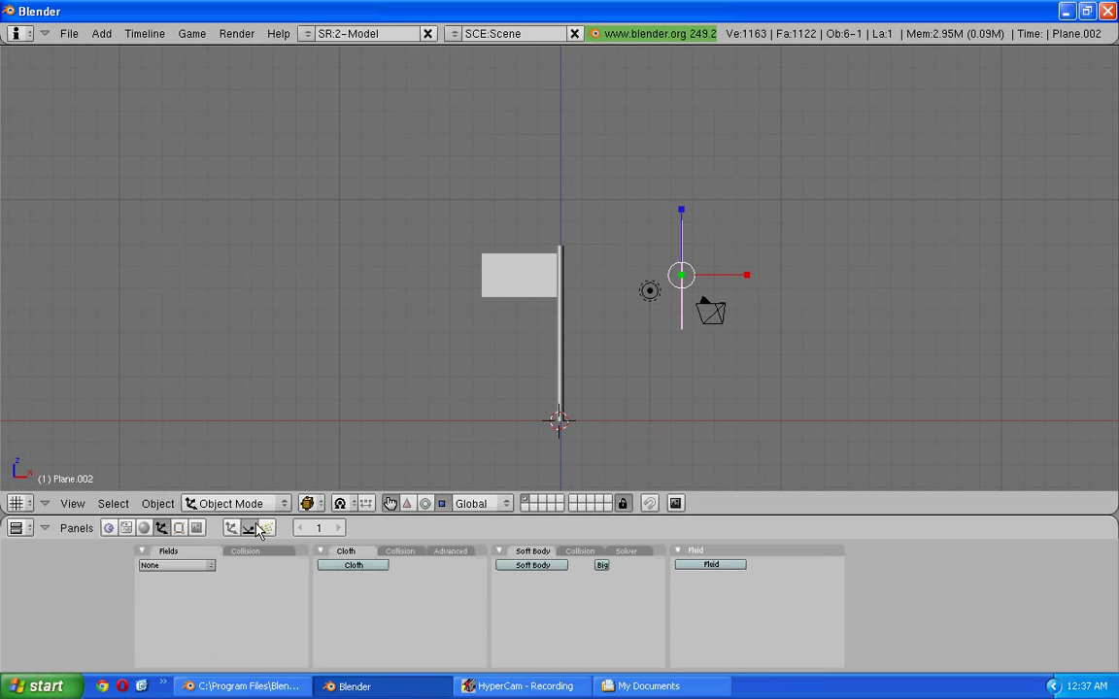
pyautogui.click(212, 565)
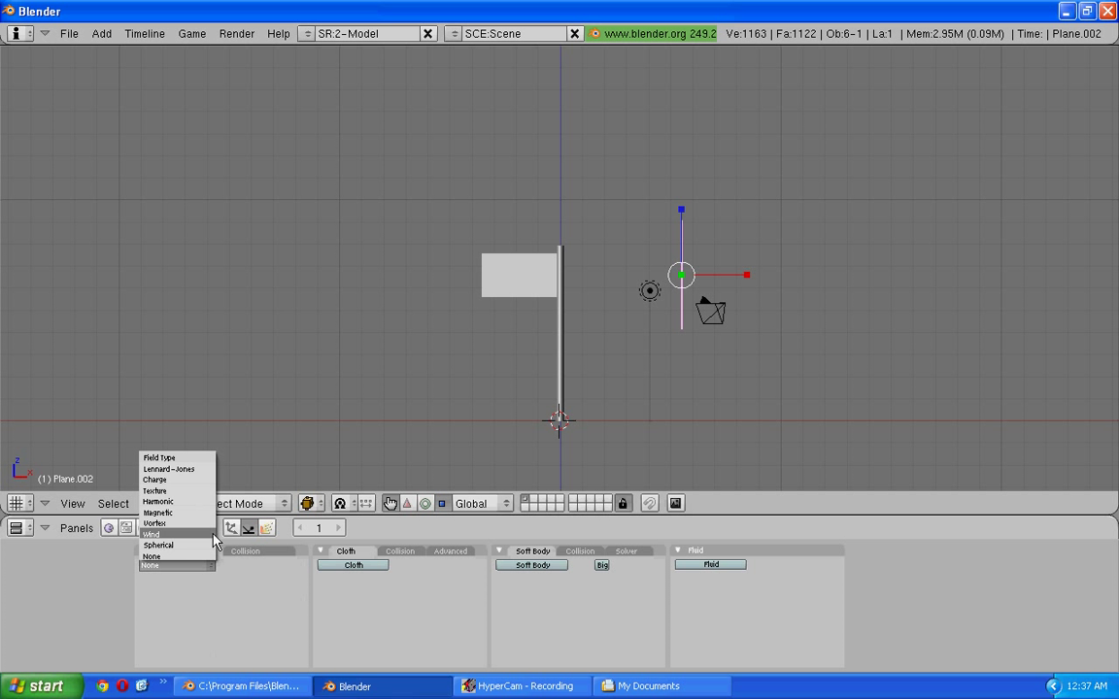
pyautogui.click(215, 542)
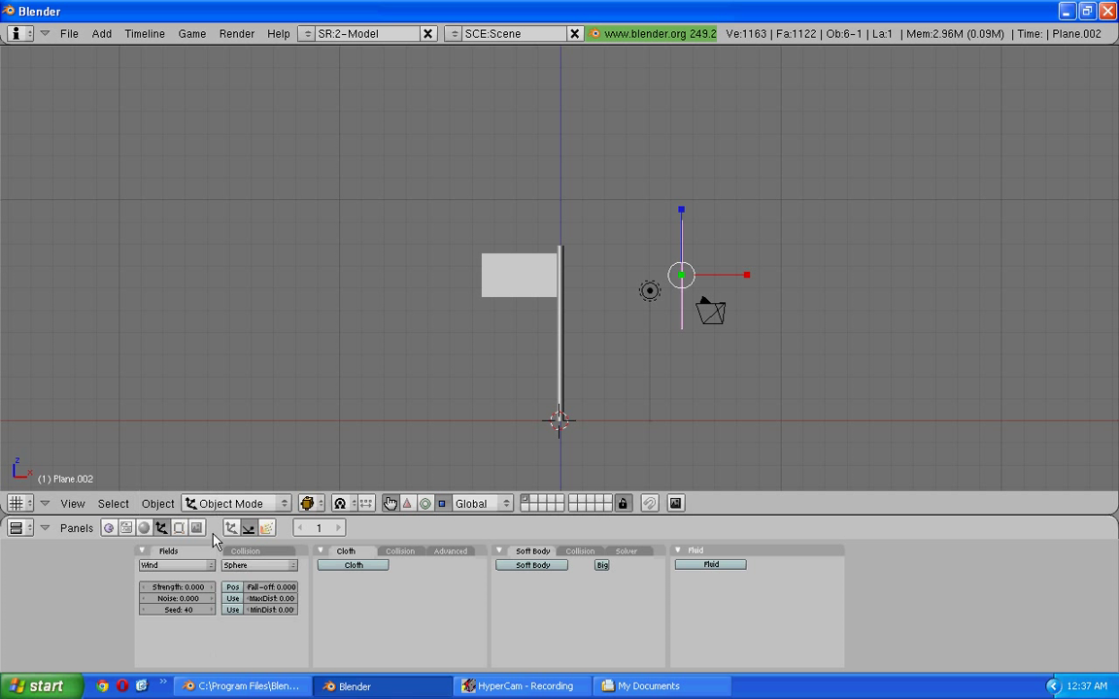
pyautogui.click(193, 588)
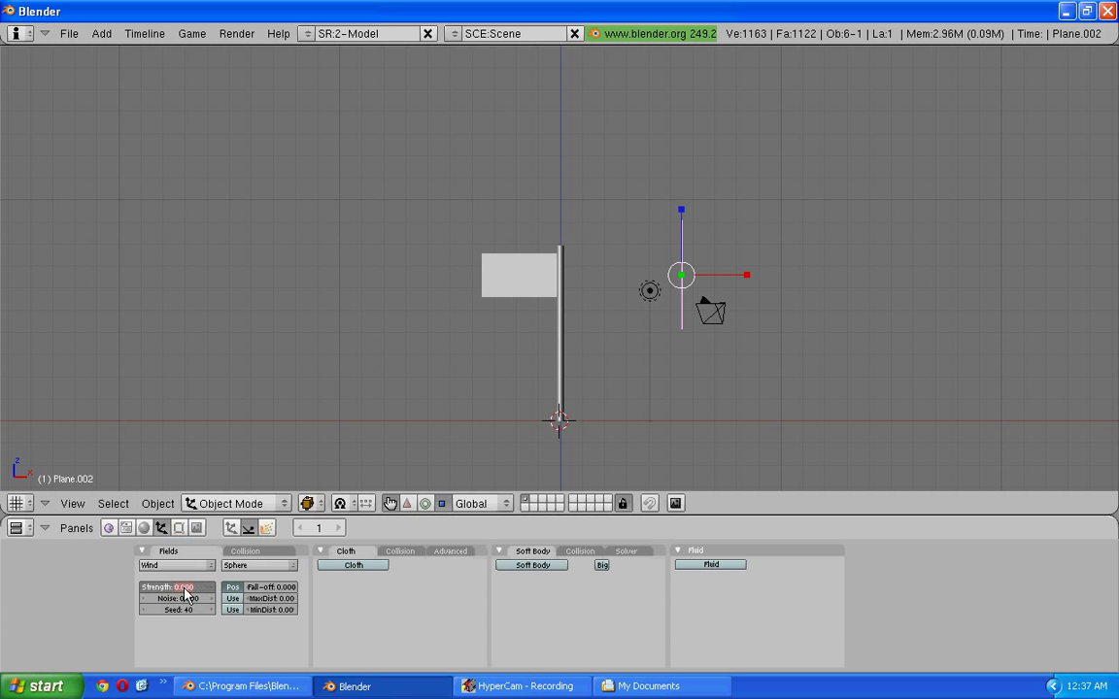
pyautogui.write('30')
pyautogui.press('Return')
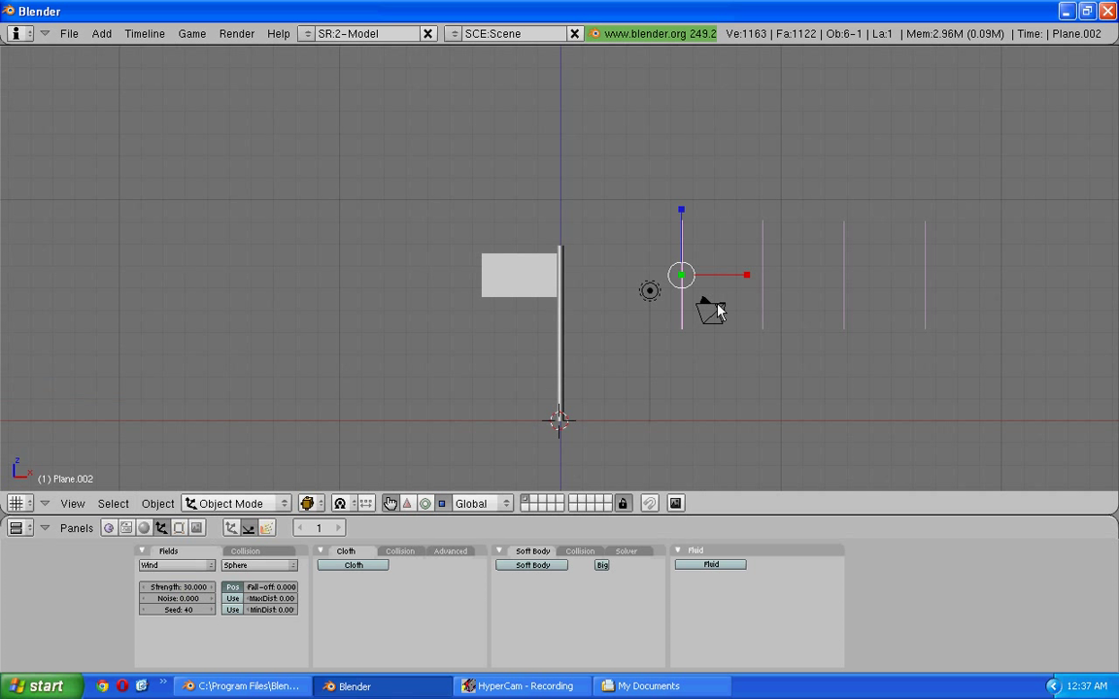
pyautogui.press('r')
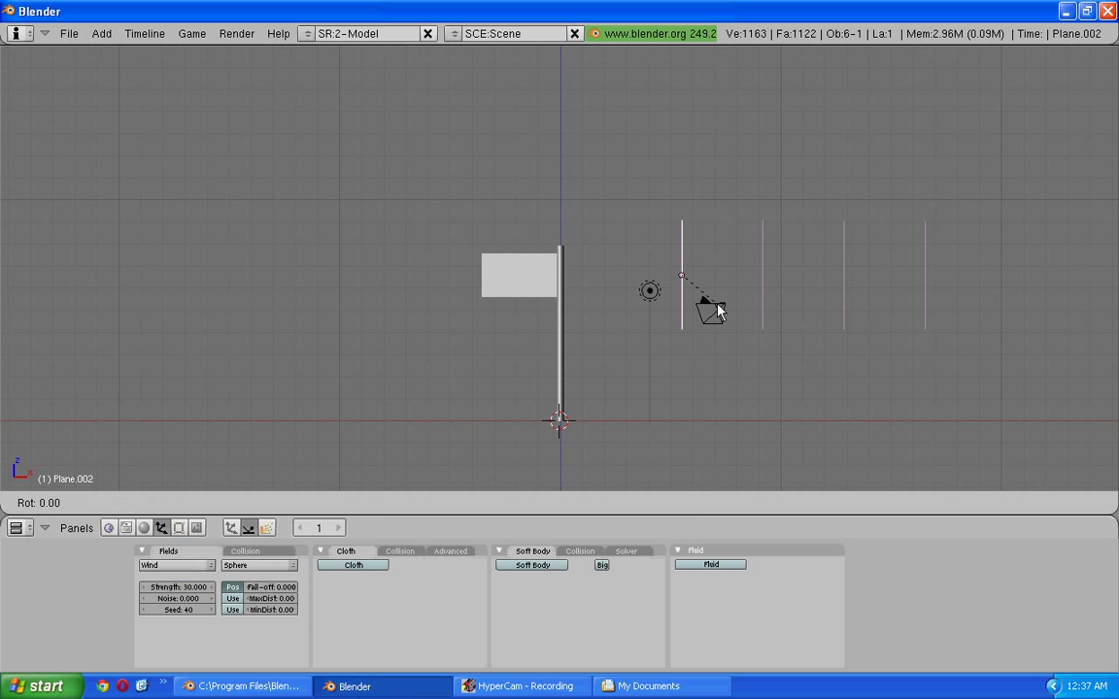
# Turn the wind field 180° toward the flag and raise its Strength above 30
pyautogui.write('180')
pyautogui.press('Return')
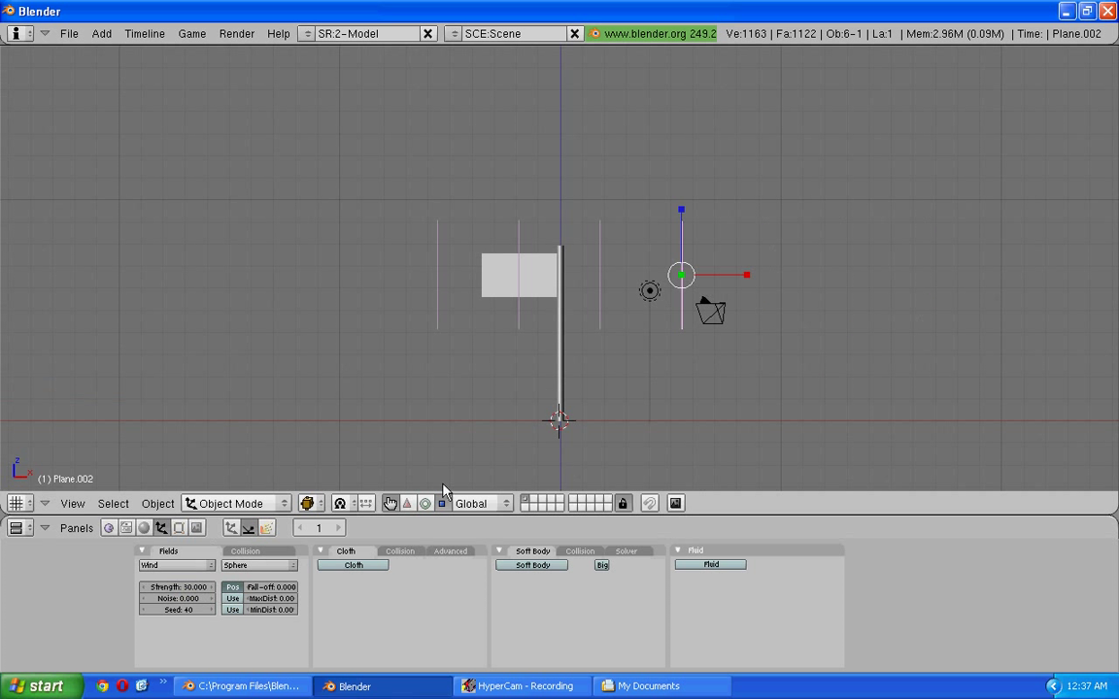
pyautogui.moveTo(199, 588)
pyautogui.mouseDown()
pyautogui.moveTo(240, 594)
pyautogui.moveTo(189, 591)
pyautogui.mouseUp()
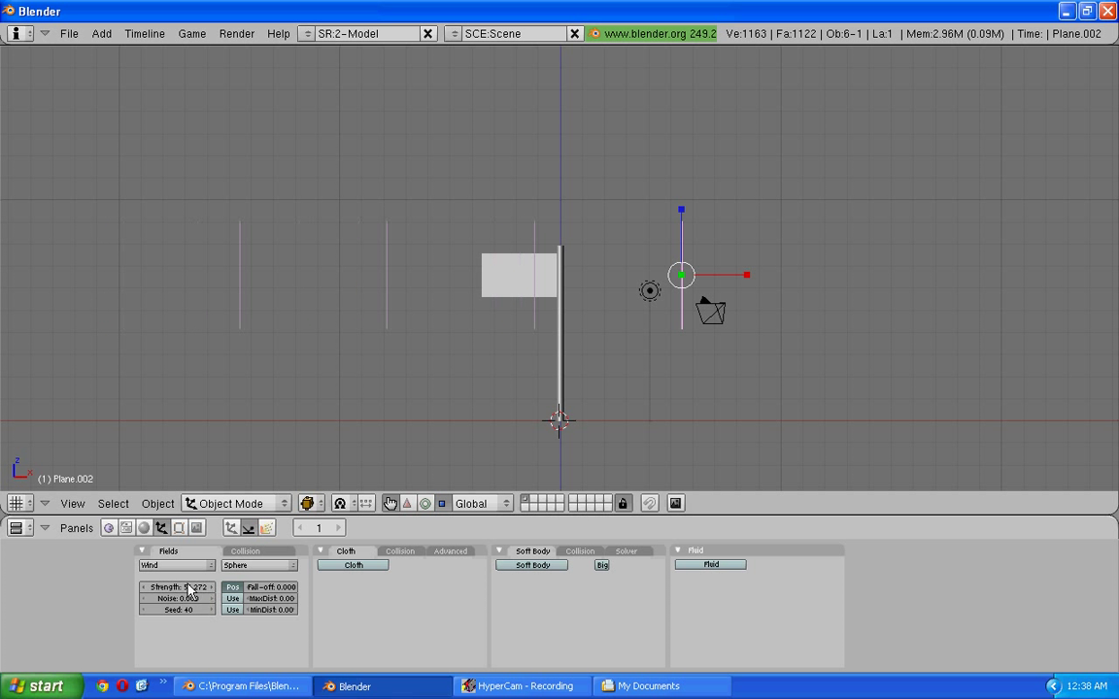
pyautogui.press('a')
pyautogui.scroll(1, 506, 386)
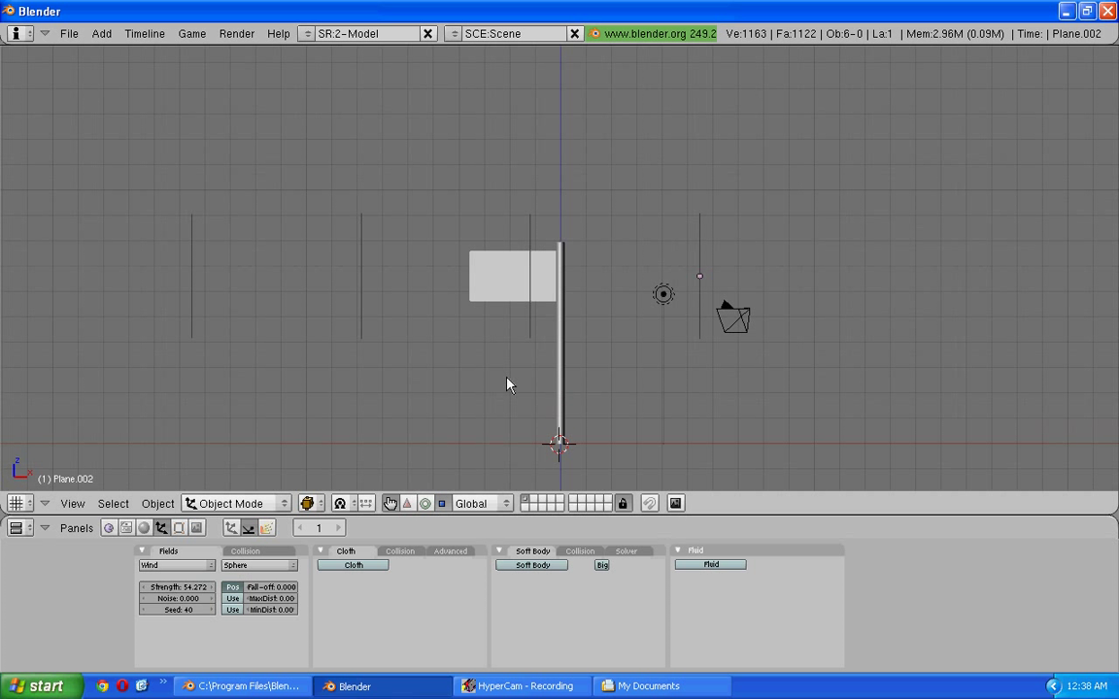
pyautogui.hotkey('alt', 'a')
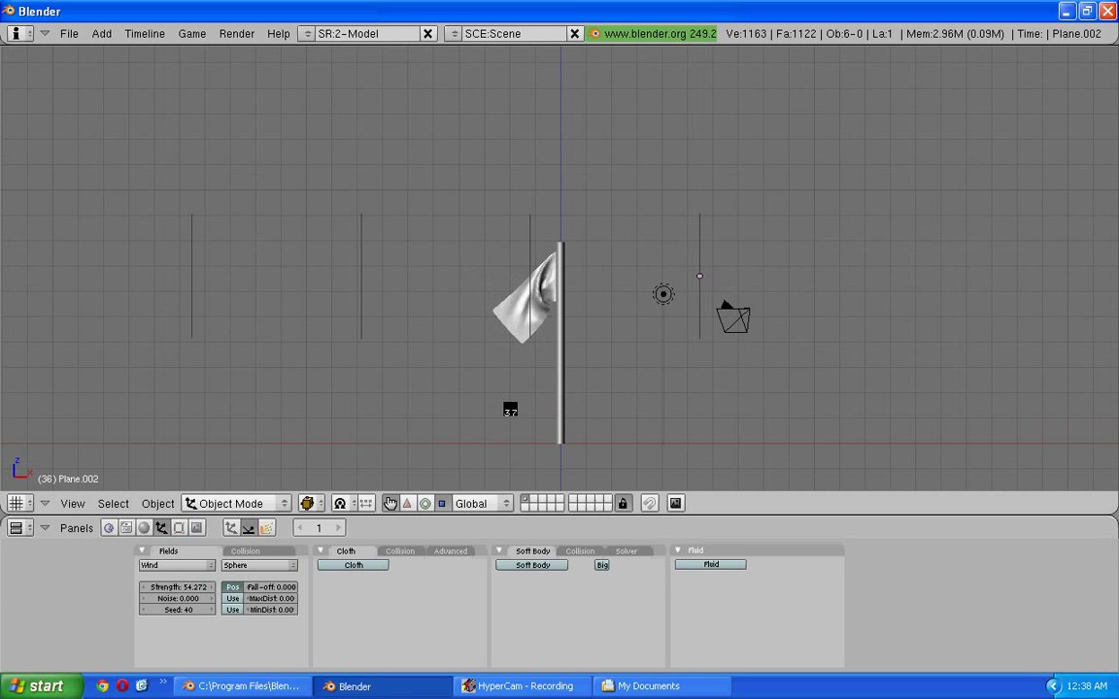
pyautogui.scroll(3, 505, 379)
pyautogui.moveTo(490, 379); pyautogui.dragTo(506, 408, button='middle')
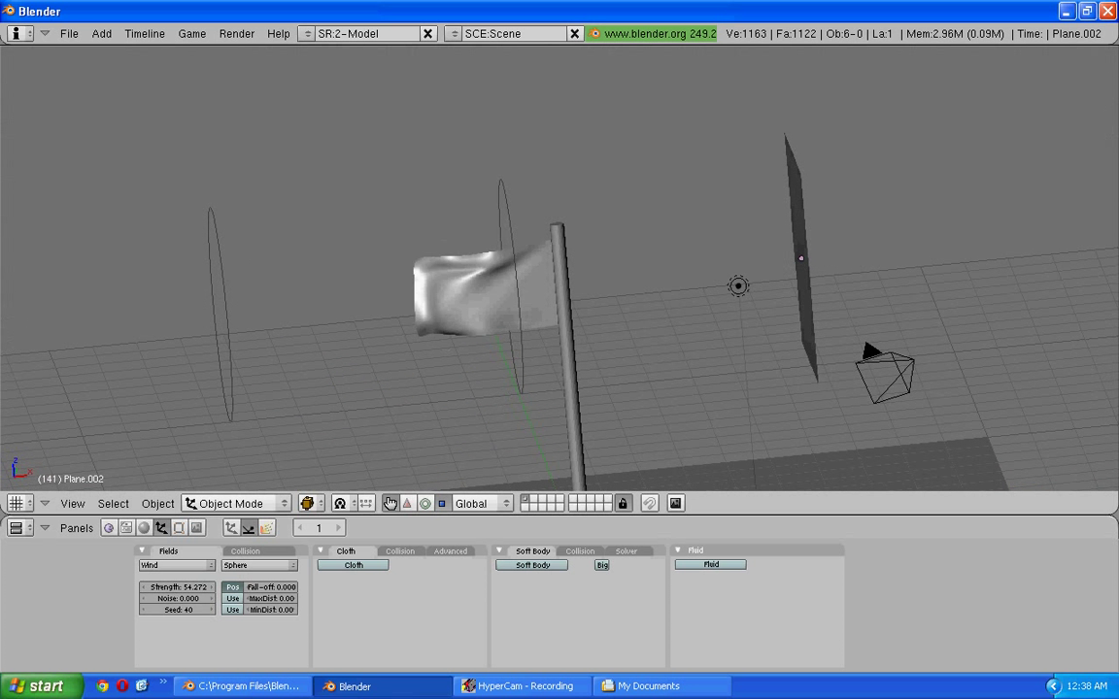
# Change the wind field's Seed from 40 to 128 and Strength to 27.208, then play back to check the ripple
pyautogui.press('Escape')
pyautogui.press('KP_1')
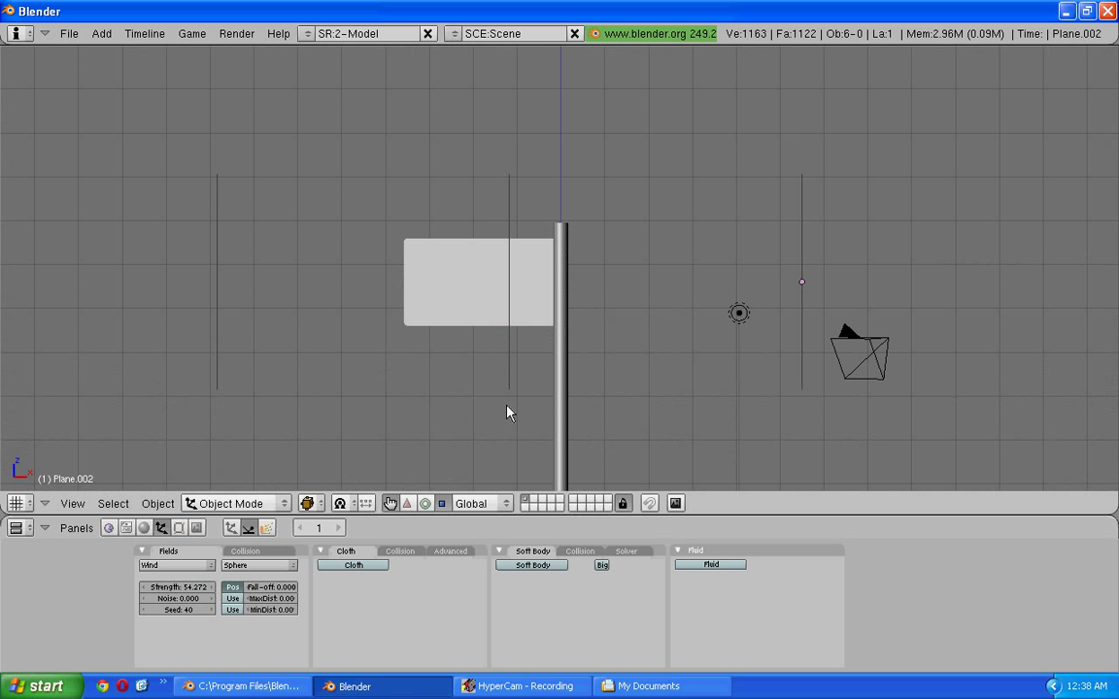
pyautogui.moveTo(215, 614); pyautogui.dragTo(359, 616)
pyautogui.moveTo(219, 596); pyautogui.dragTo(192, 594)
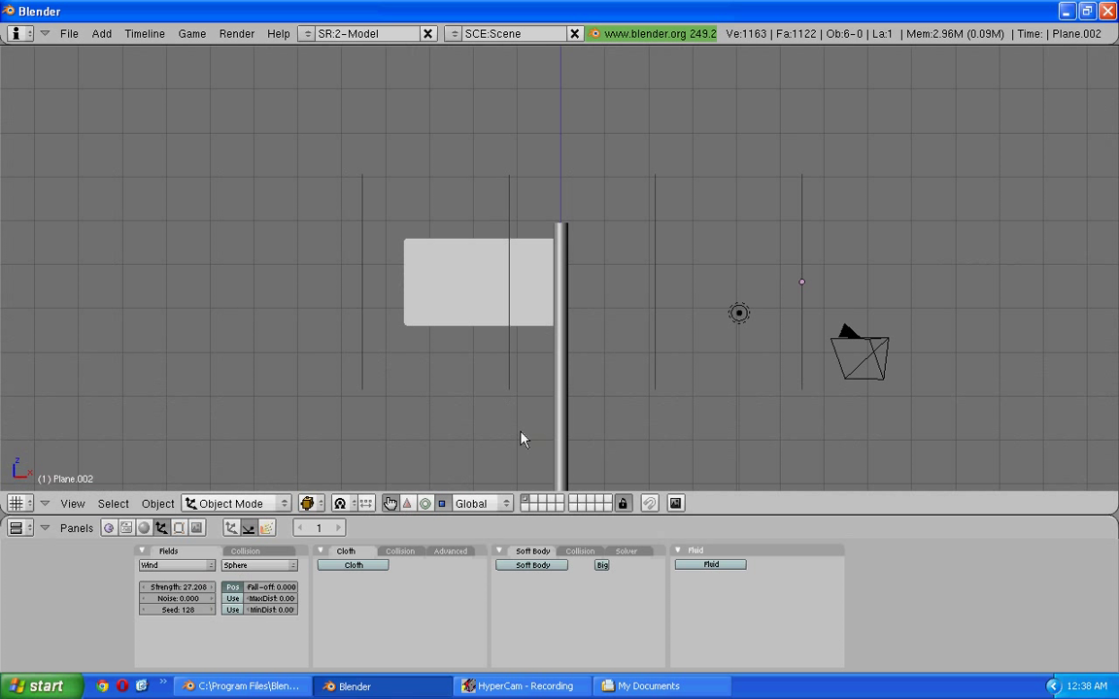
pyautogui.hotkey('alt', 'a')
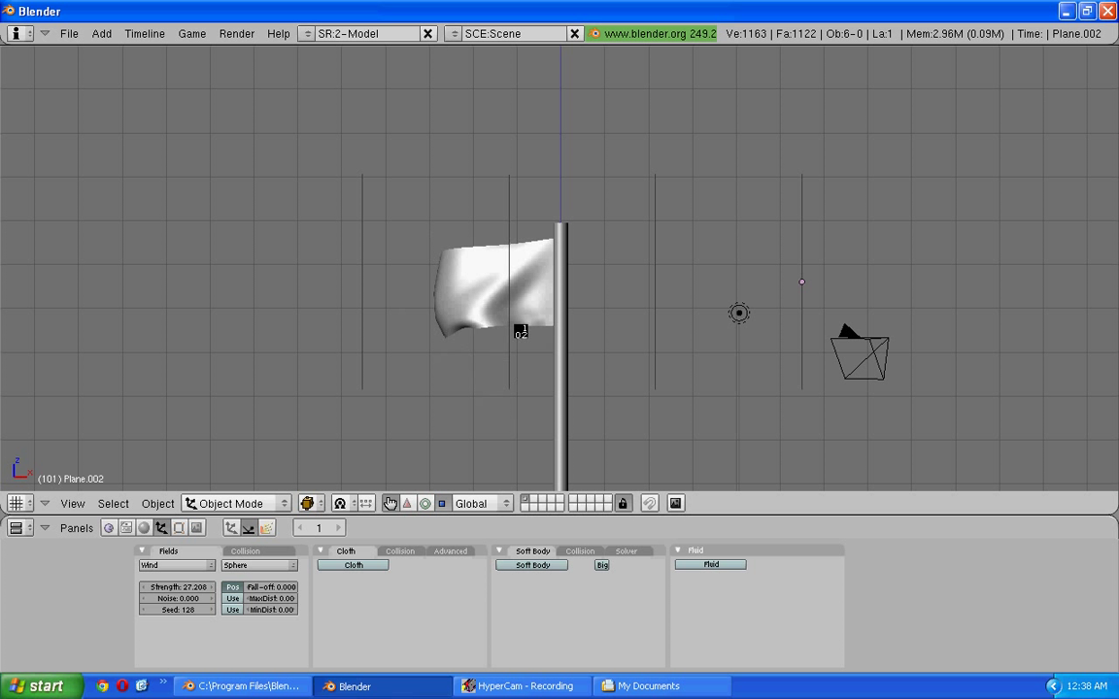
pyautogui.press('Escape')
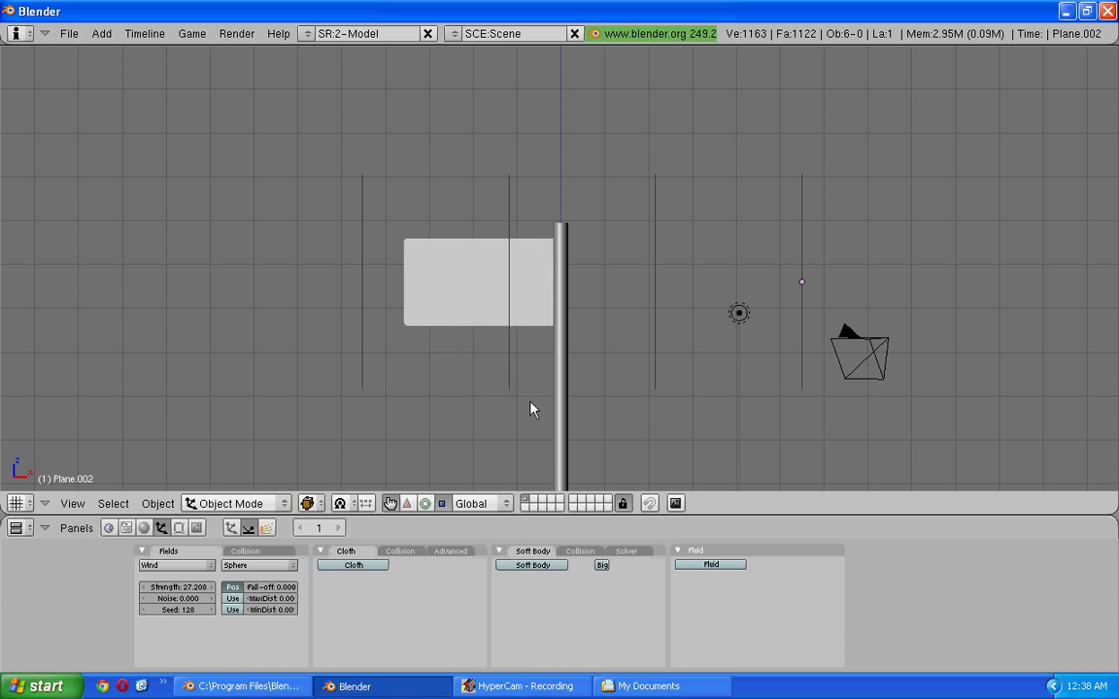